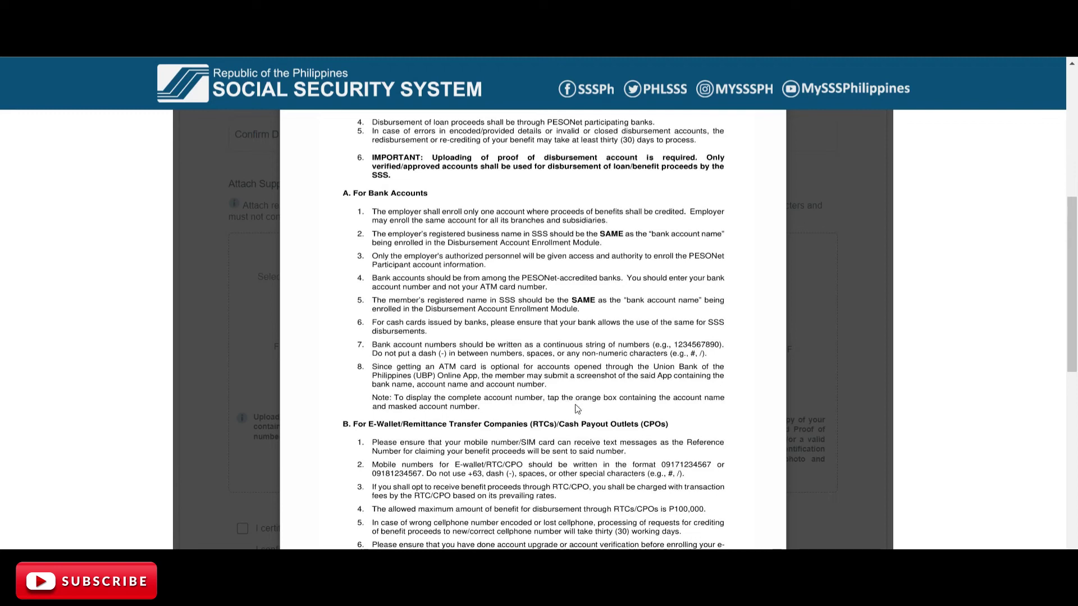
# Go through the account enrollment reminders to the end and proceed to the disbursement account enrollment form
pyautogui.scroll(-5, 575, 404)
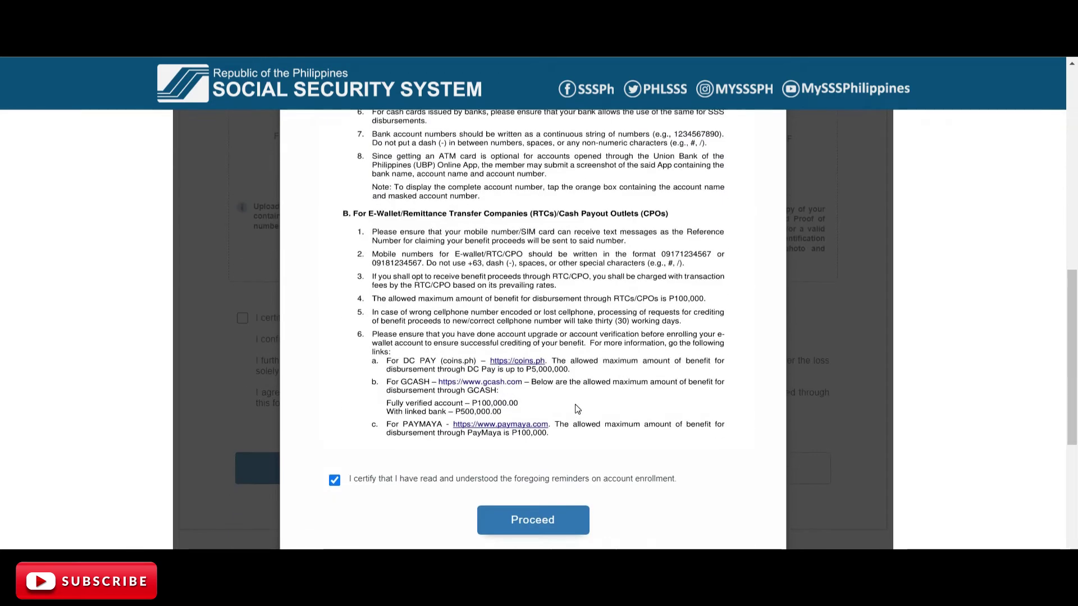
pyautogui.click(538, 449)
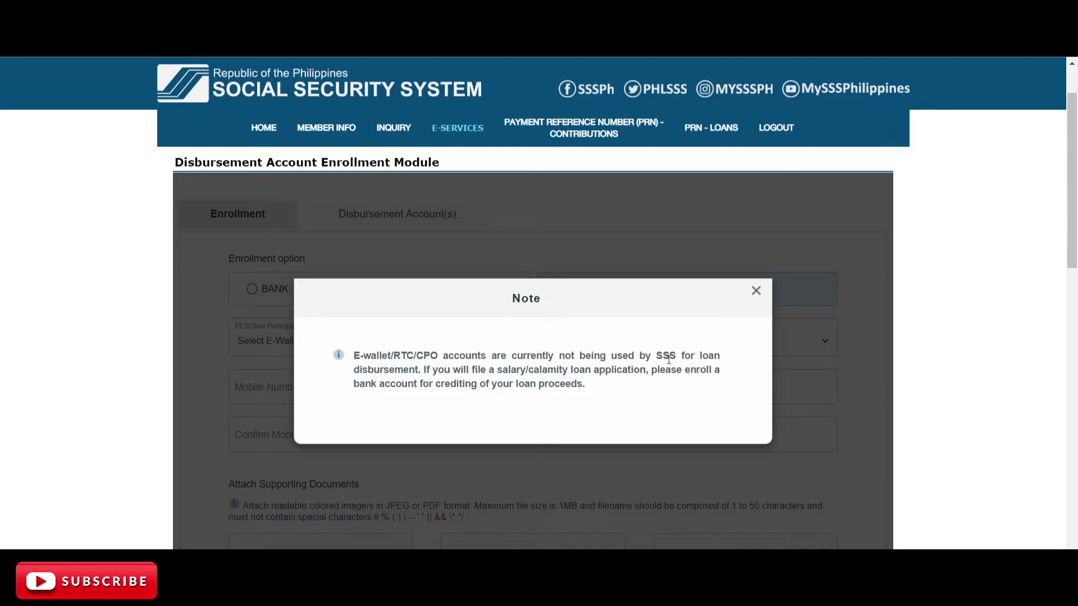
# Read the note on using E-wallet/RTC/CPO accounts for loan disbursement
pyautogui.doubleClick(686, 355)
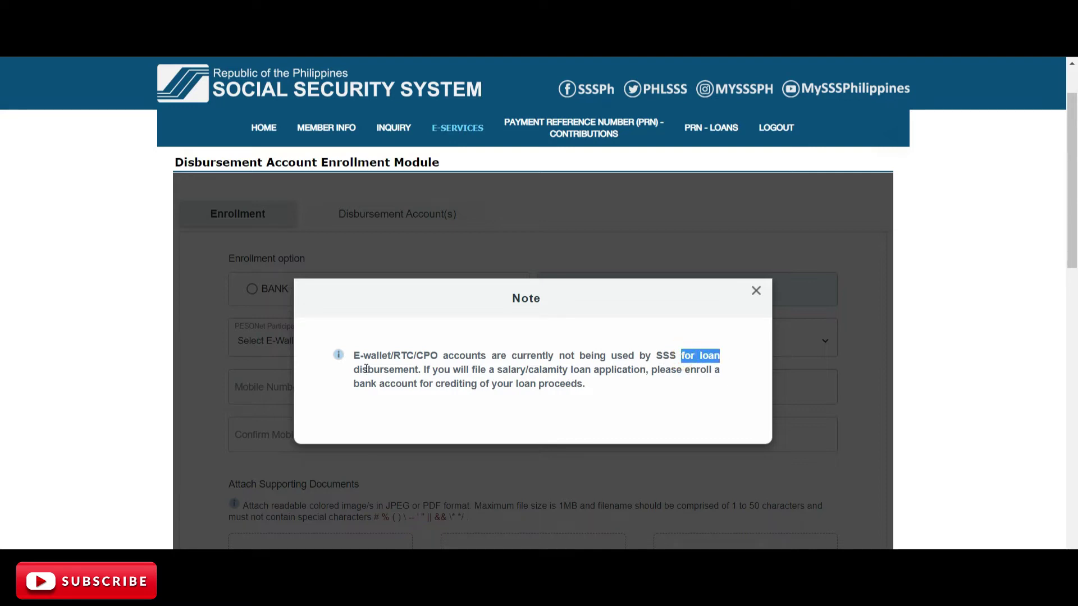
pyautogui.moveTo(354, 369); pyautogui.dragTo(394, 369)
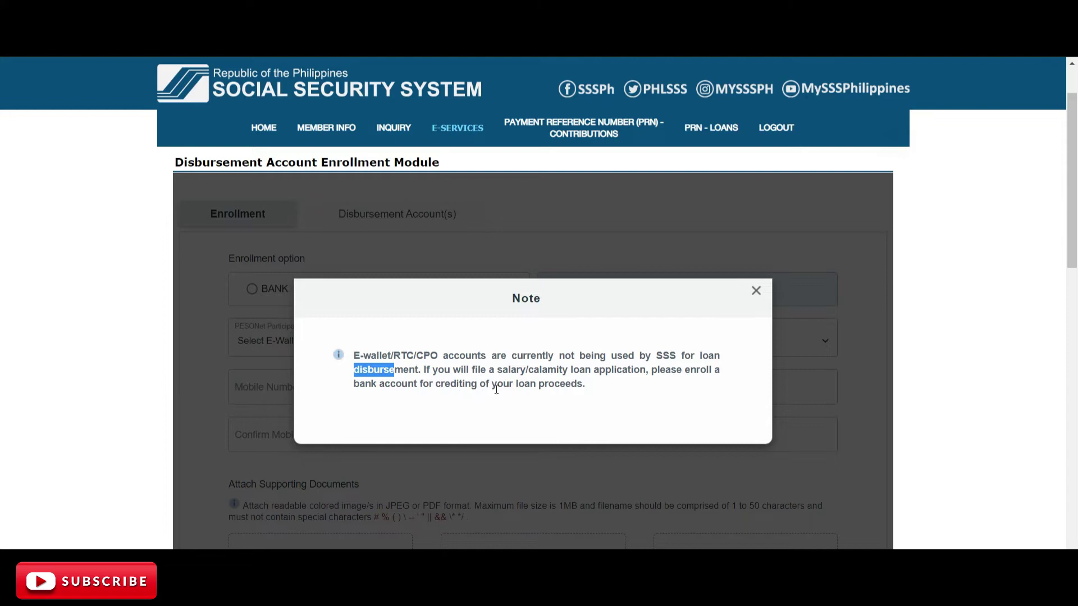
pyautogui.moveTo(509, 383); pyautogui.dragTo(583, 385)
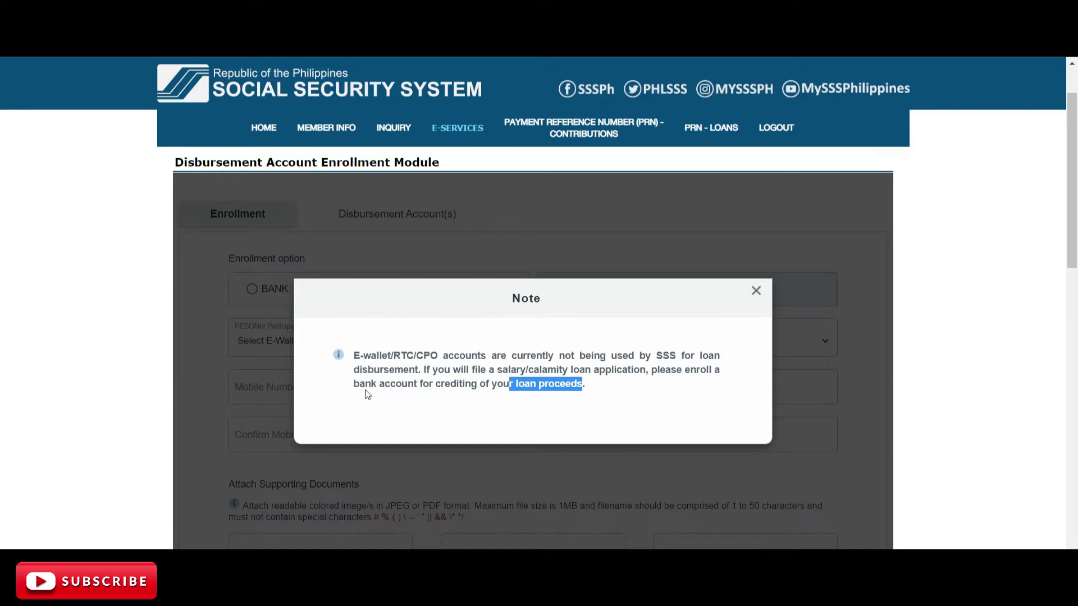
pyautogui.moveTo(346, 386); pyautogui.dragTo(384, 386)
pyautogui.click(437, 394)
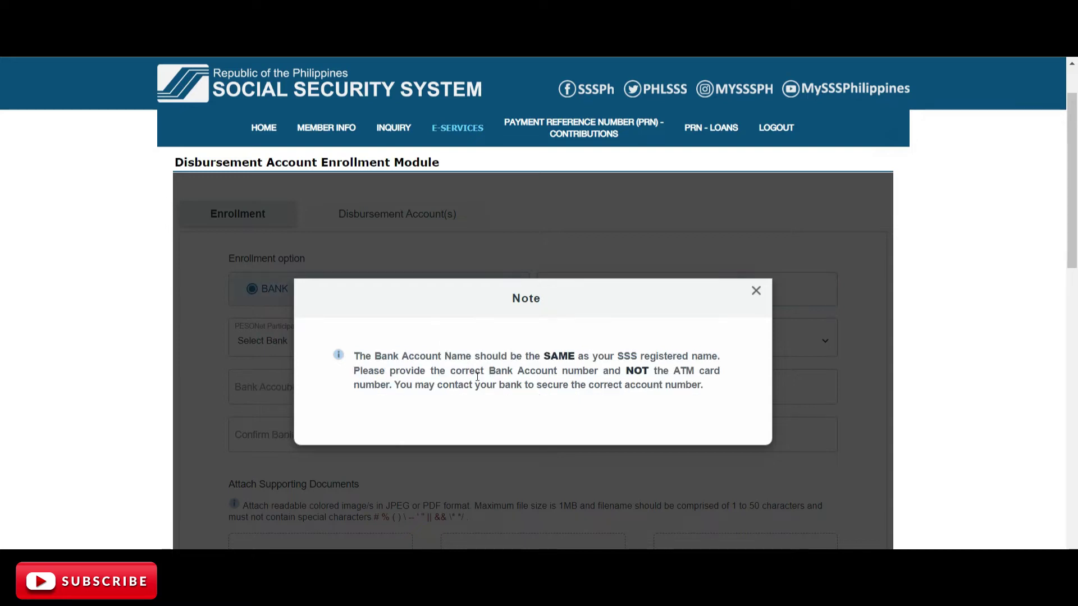
# Read the bank enrollment note, focusing on the account name requirement and which account number to provide
pyautogui.moveTo(617, 357); pyautogui.dragTo(718, 359)
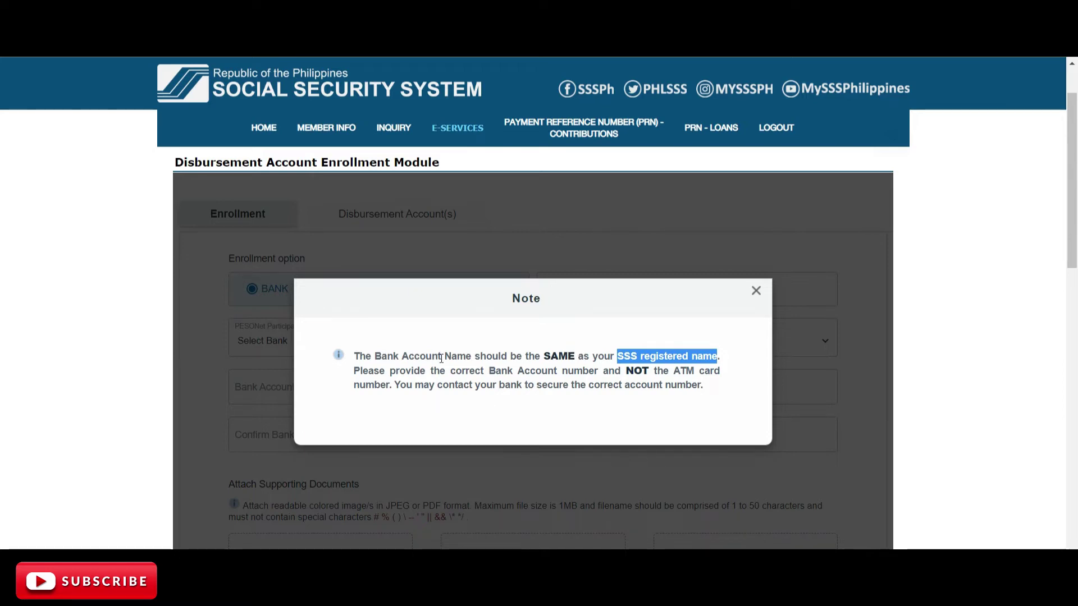
pyautogui.moveTo(540, 358); pyautogui.dragTo(574, 357)
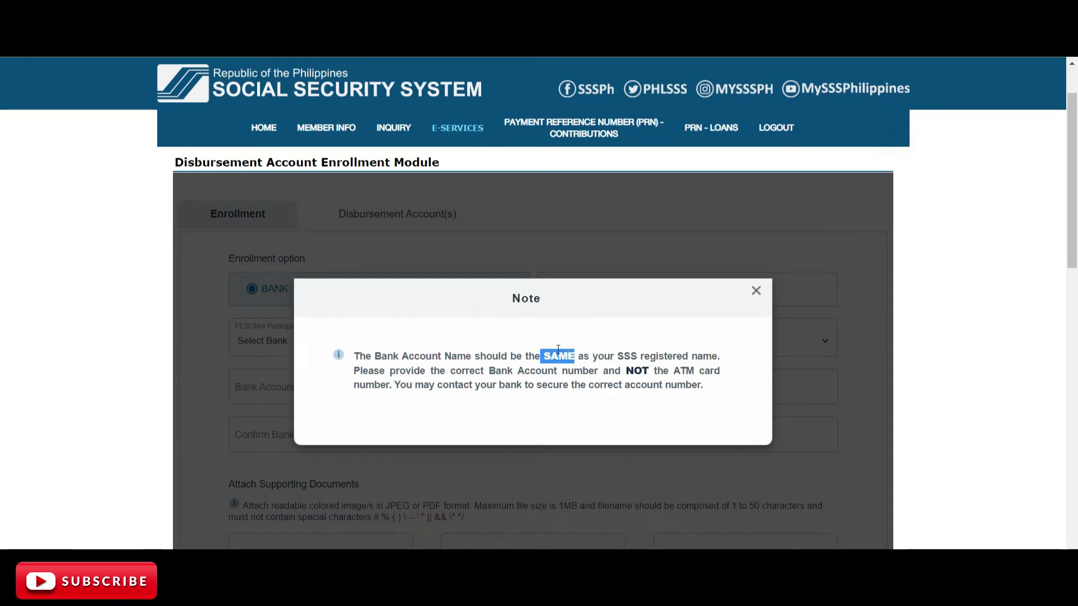
pyautogui.click(547, 362)
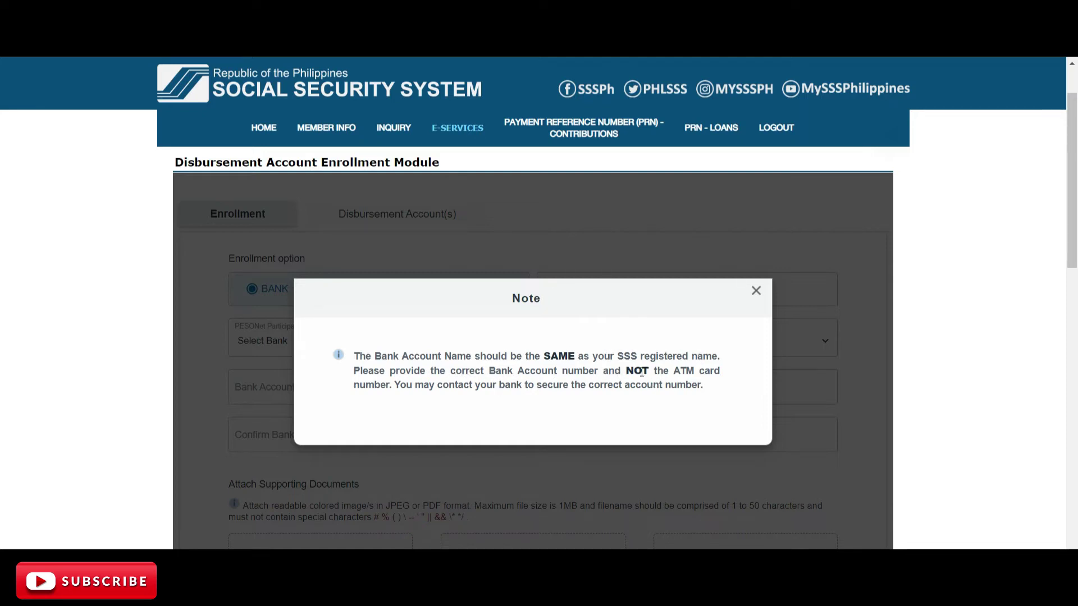
pyautogui.moveTo(599, 370)
pyautogui.mouseDown()
pyautogui.moveTo(490, 371)
pyautogui.moveTo(603, 376)
pyautogui.mouseUp()
pyautogui.doubleClick(490, 372)
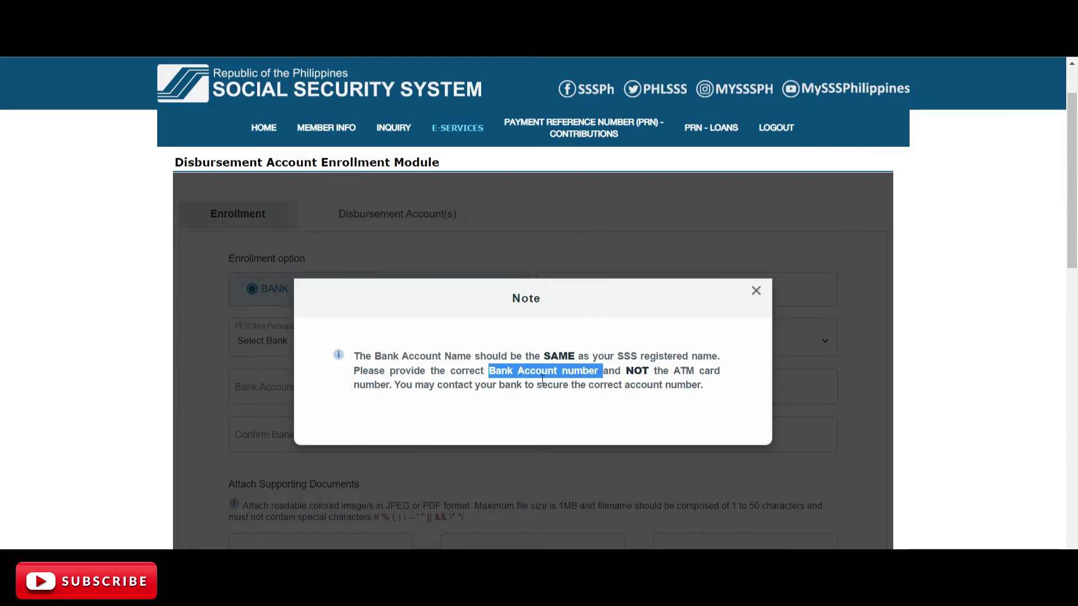
pyautogui.click(508, 379)
pyautogui.moveTo(487, 371); pyautogui.dragTo(599, 374)
pyautogui.moveTo(356, 381); pyautogui.dragTo(387, 385)
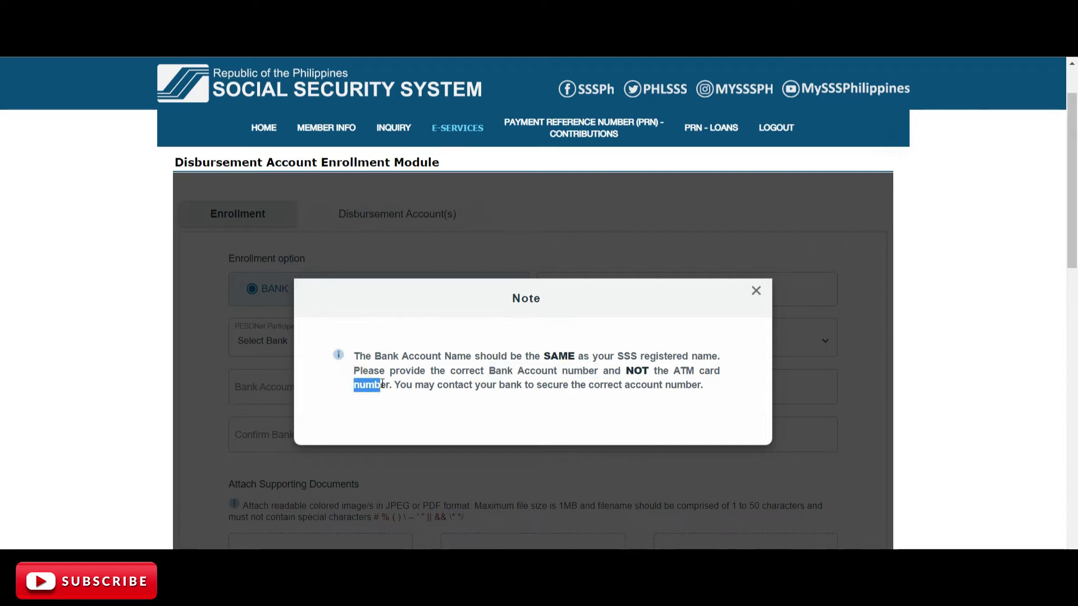
pyautogui.click(638, 384)
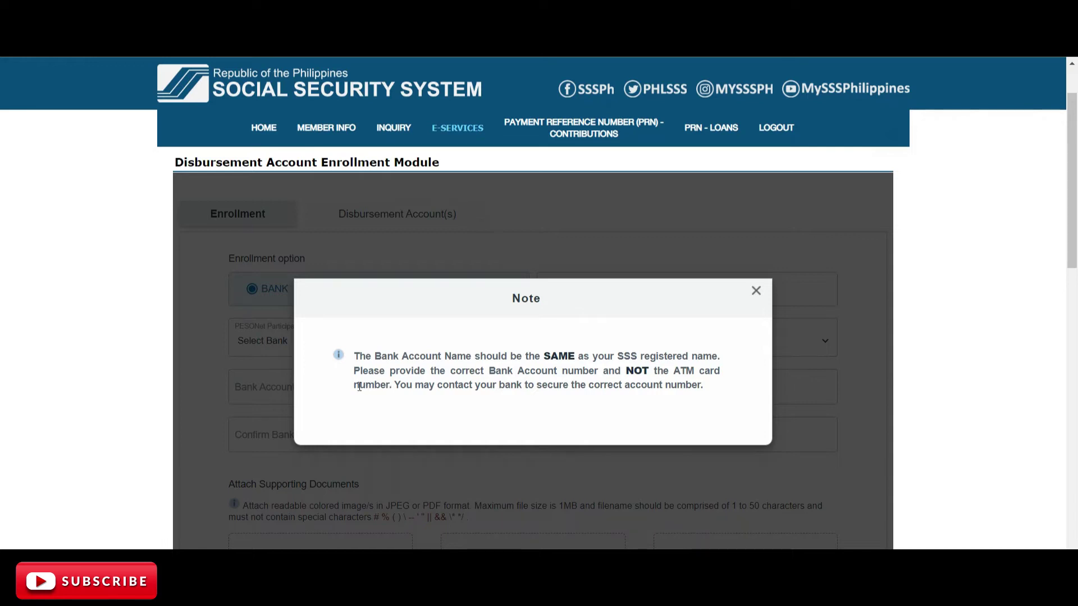
pyautogui.moveTo(354, 386); pyautogui.dragTo(382, 387)
pyautogui.click(620, 401)
pyautogui.moveTo(481, 372); pyautogui.dragTo(602, 372)
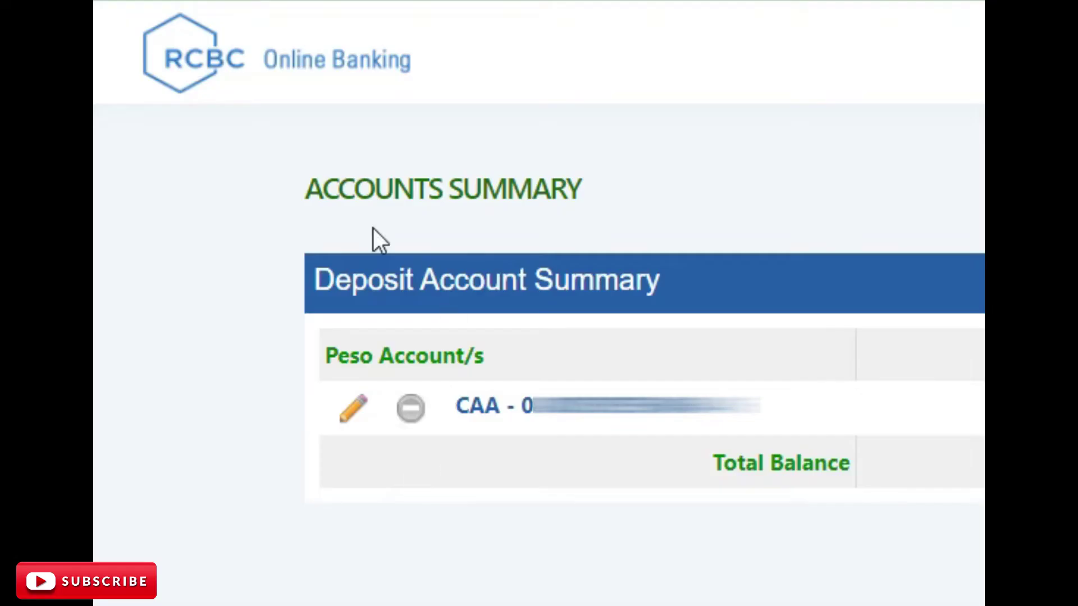
# Switch to RCBC Online Banking and open the peso account listed in the deposit account summary
pyautogui.click(511, 435)
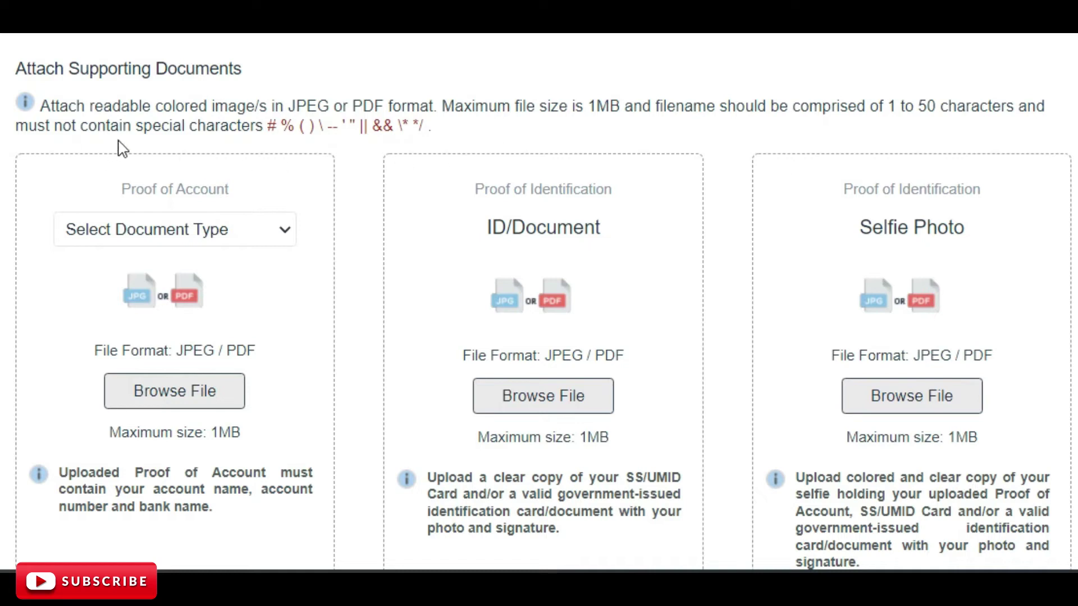
# Check which special characters are not allowed in the filenames of the supporting documents on the SSS form
pyautogui.doubleClick(271, 126)
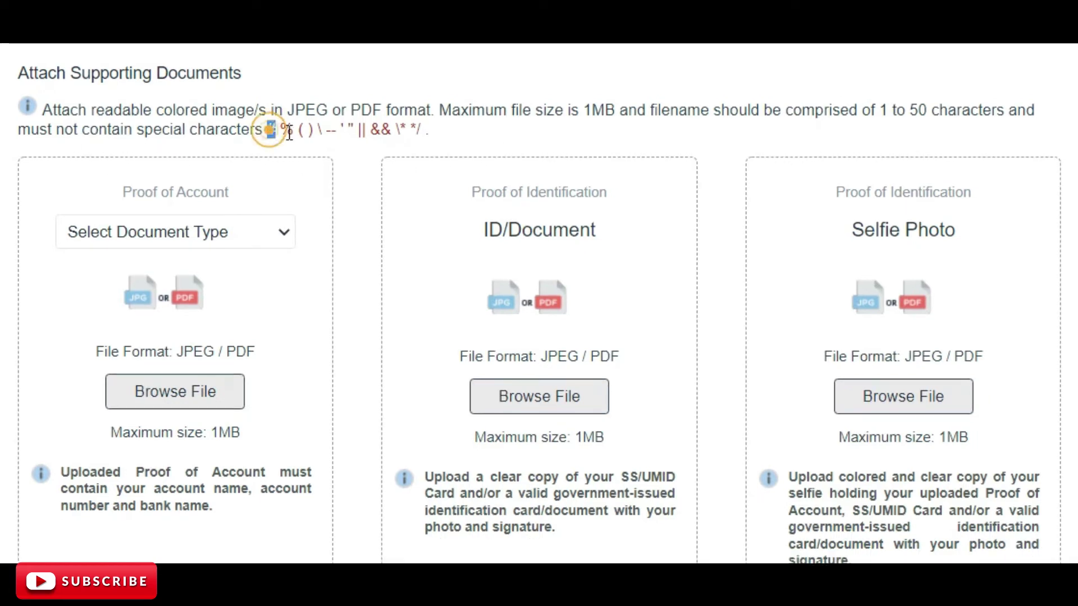
pyautogui.moveTo(289, 132); pyautogui.dragTo(476, 133)
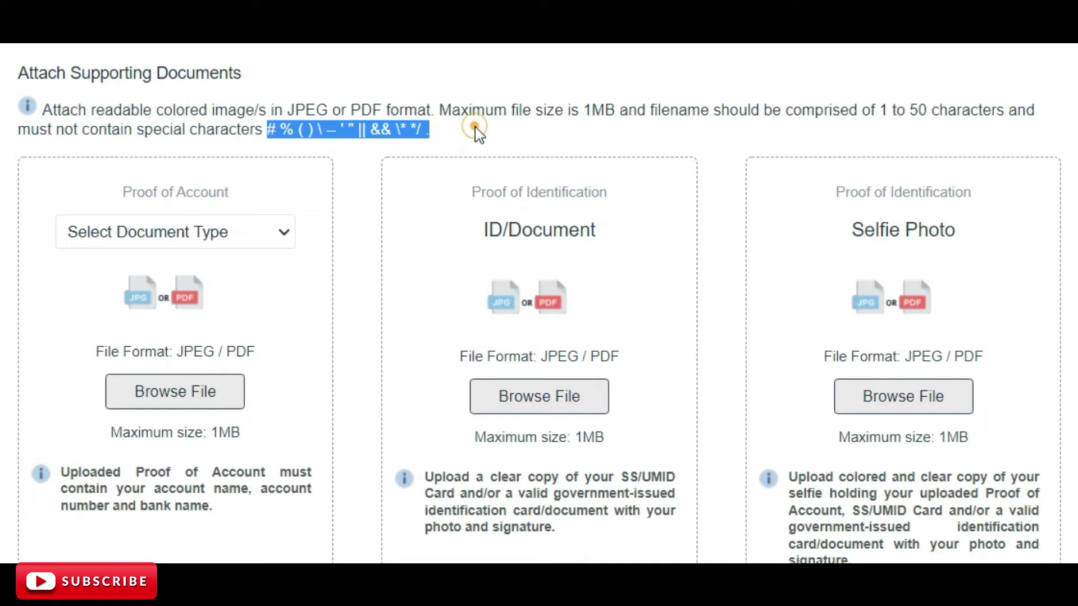
pyautogui.click(474, 128)
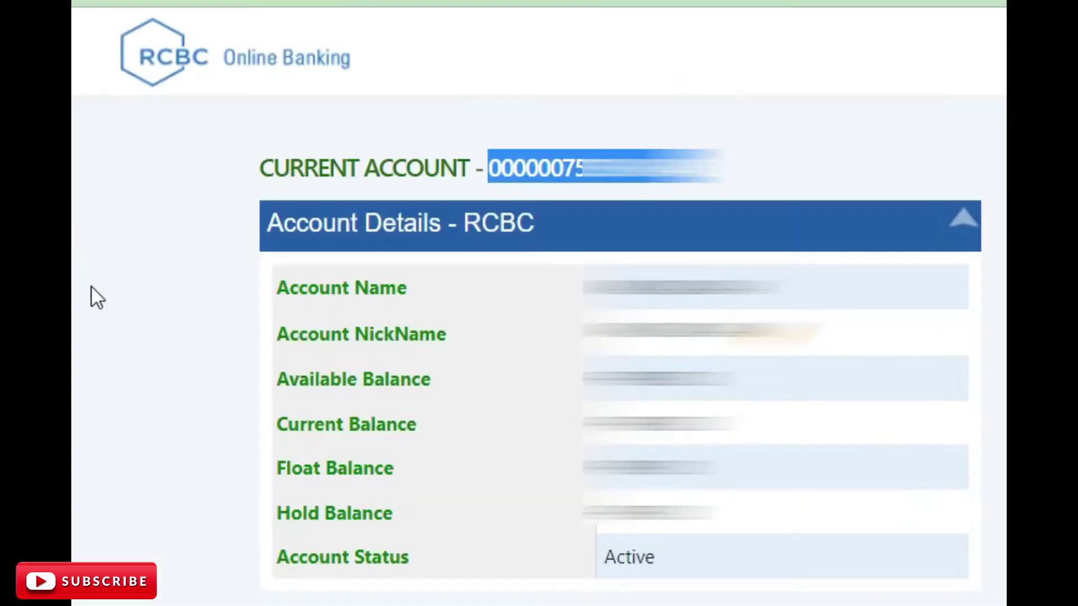
# Examine the bank name, account name and account number on the RCBC account details page
pyautogui.click(97, 297)
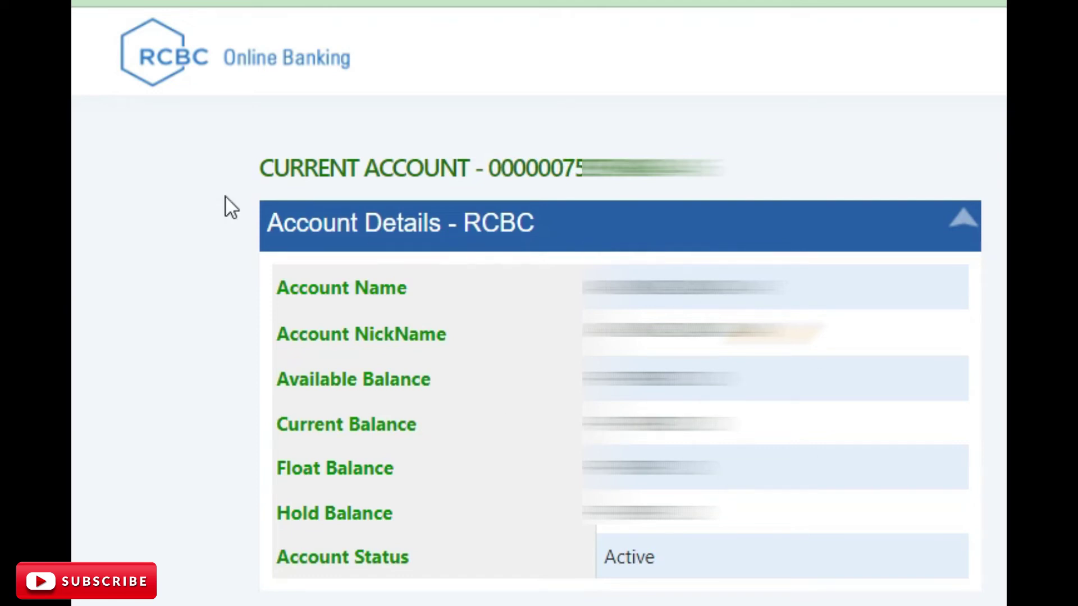
pyautogui.moveTo(100, 46); pyautogui.dragTo(443, 67)
pyautogui.click(497, 59)
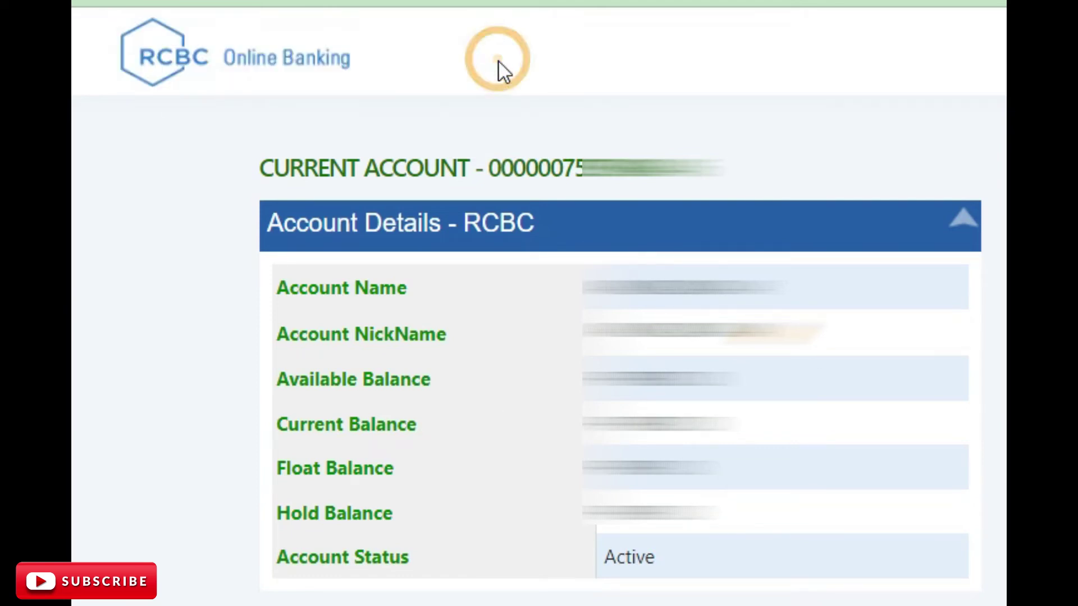
pyautogui.moveTo(582, 288); pyautogui.dragTo(831, 288)
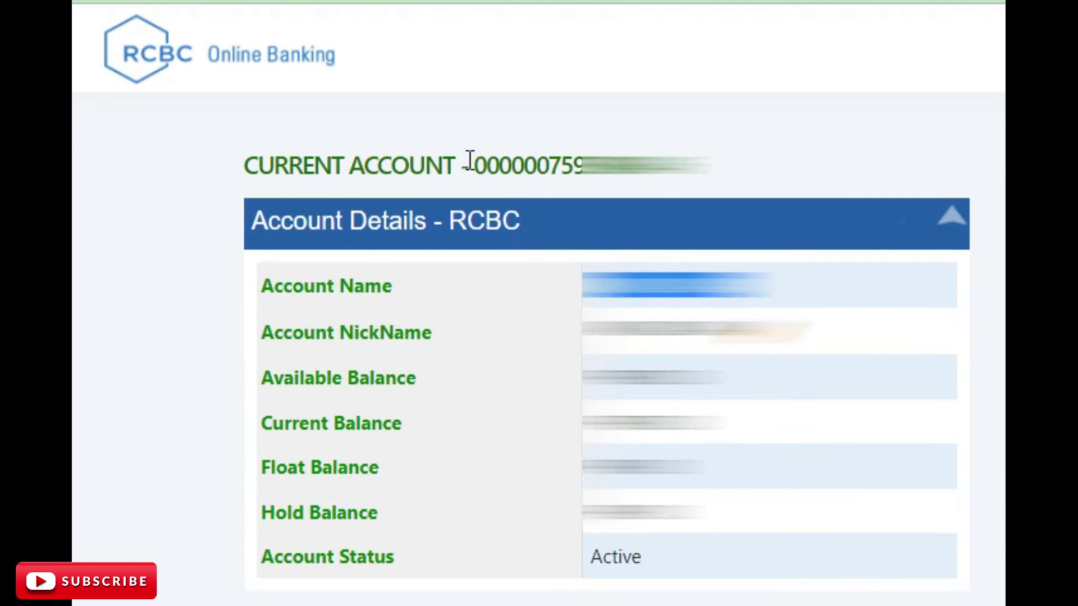
pyautogui.moveTo(469, 164); pyautogui.dragTo(702, 165)
pyautogui.click(835, 107)
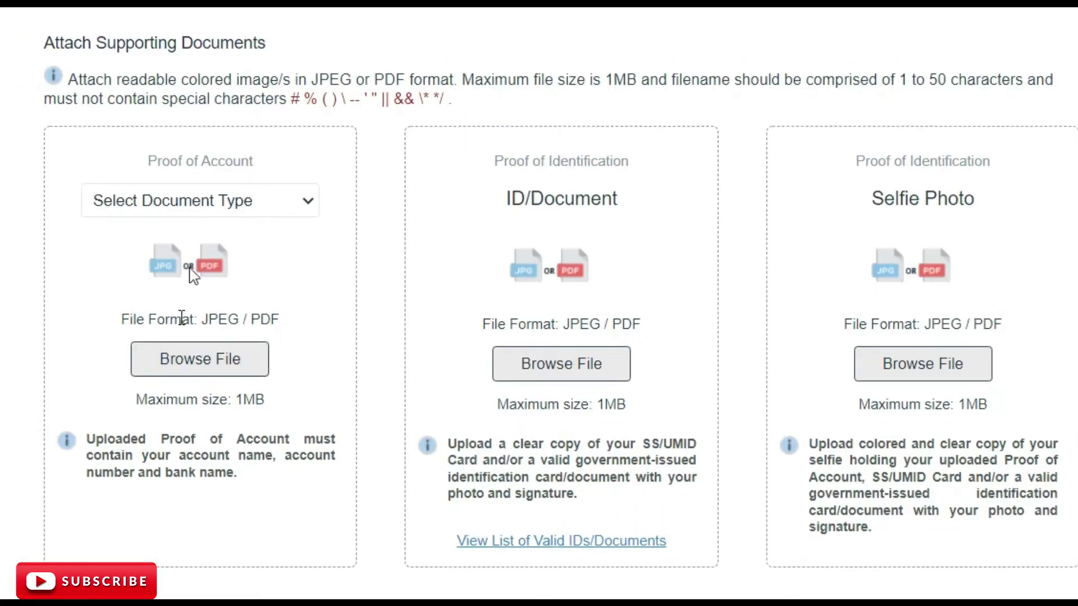
# Set the Proof of Account document type on the SSS form to the screenshot of online/mobile option
pyautogui.click(281, 201)
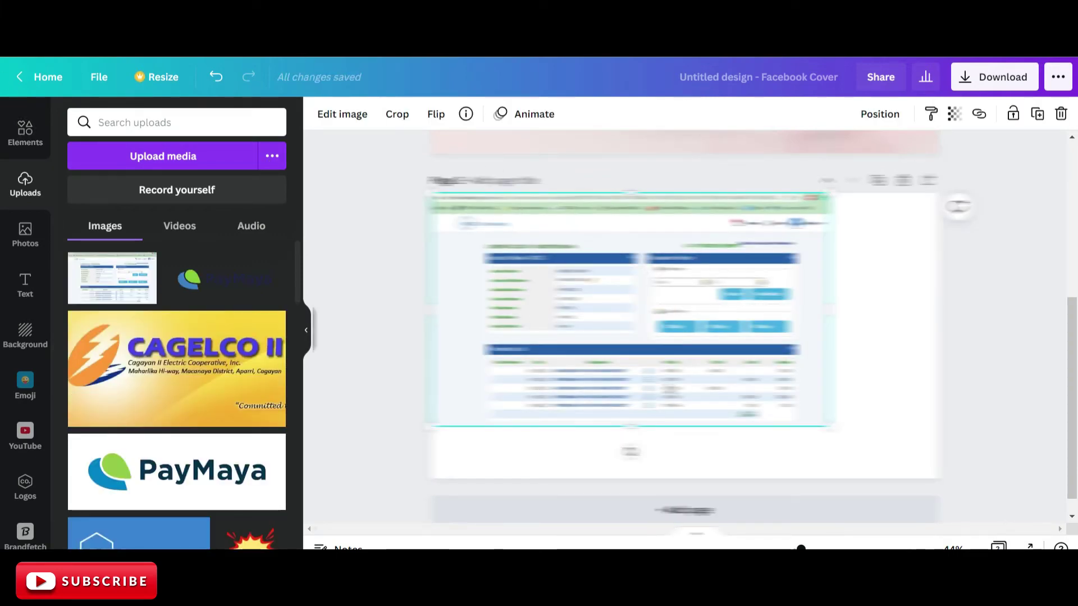
# Switch to Canva and download the design containing the bank account screenshot as a JPG file
pyautogui.click(994, 77)
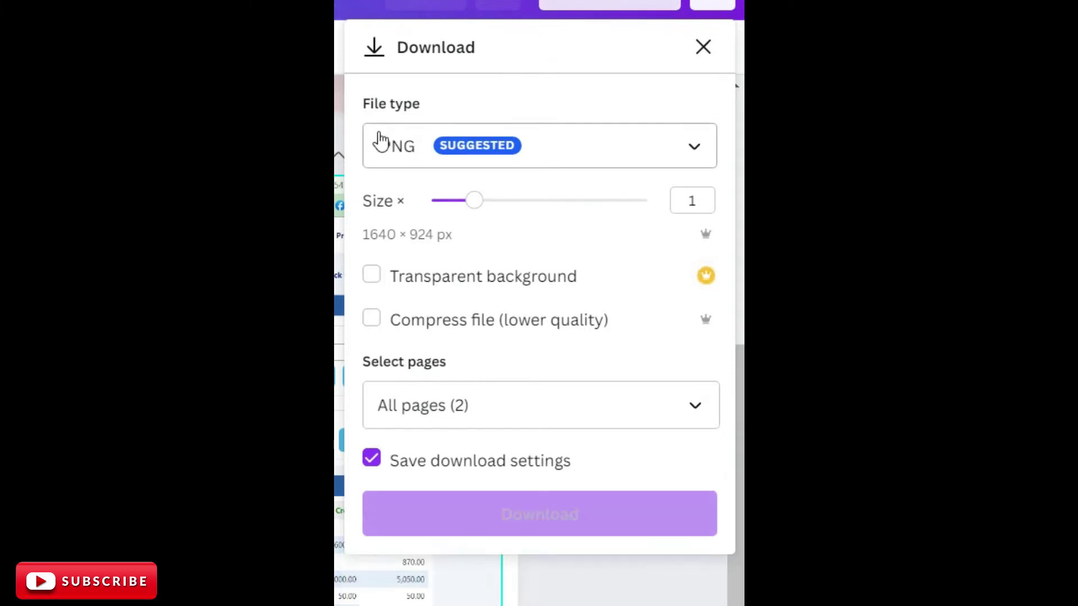
pyautogui.click(591, 161)
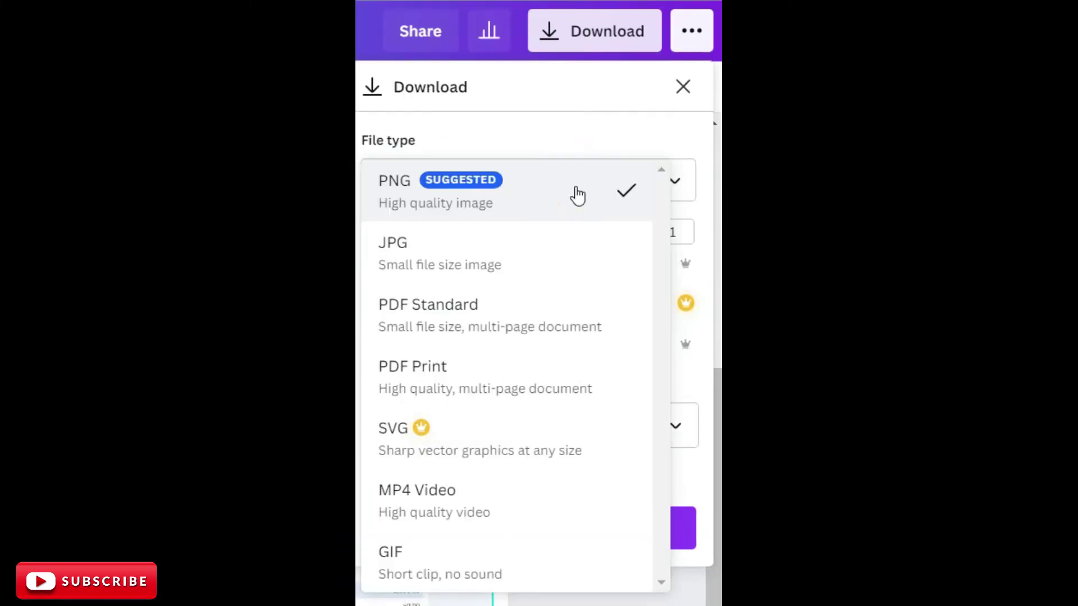
pyautogui.click(489, 264)
pyautogui.click(544, 562)
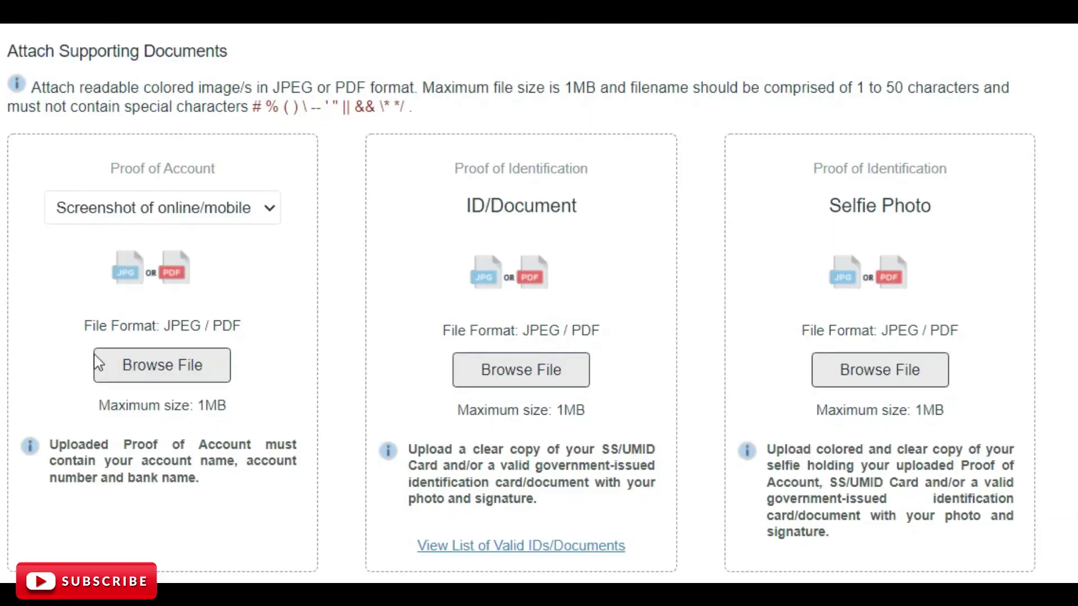
# Attach Untitled design.jpg as the Proof of Account file on the SSS form
pyautogui.click(123, 364)
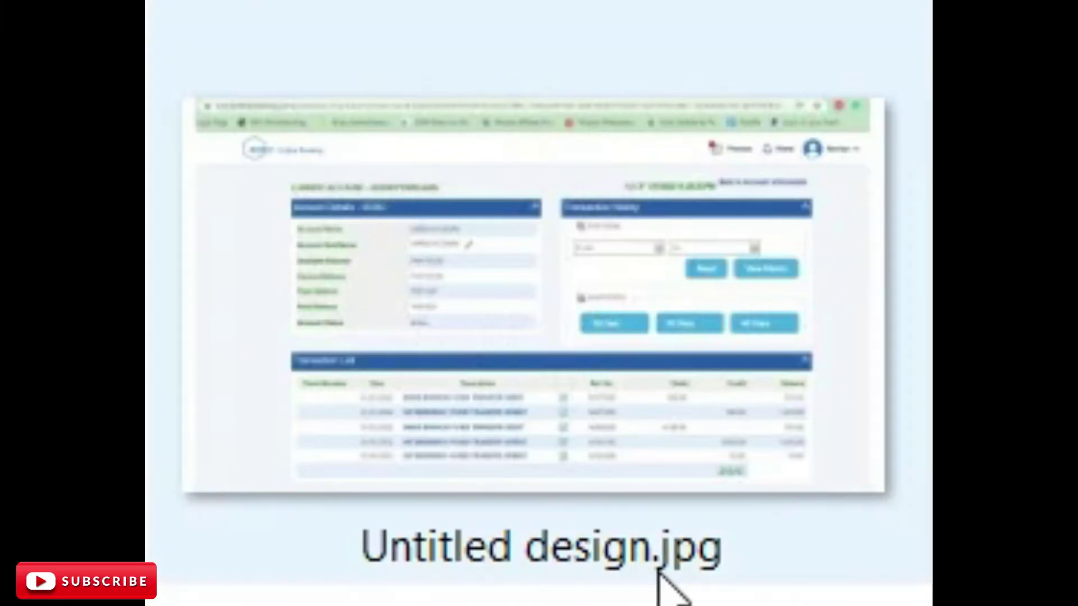
pyautogui.doubleClick(466, 230)
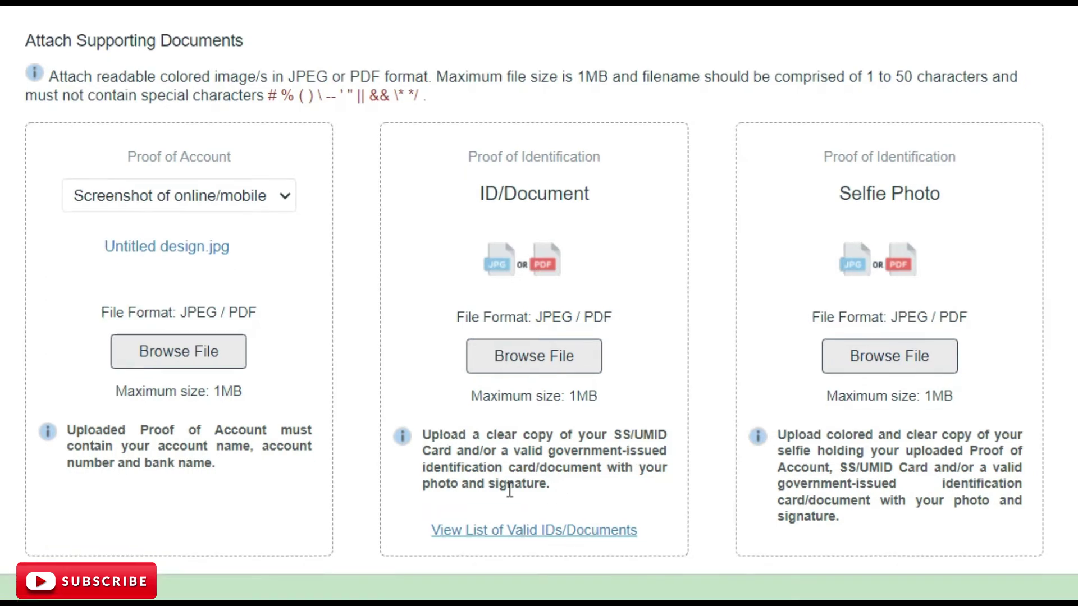
# View the list of valid IDs and documents accepted as proof of identification, then close it
pyautogui.click(502, 534)
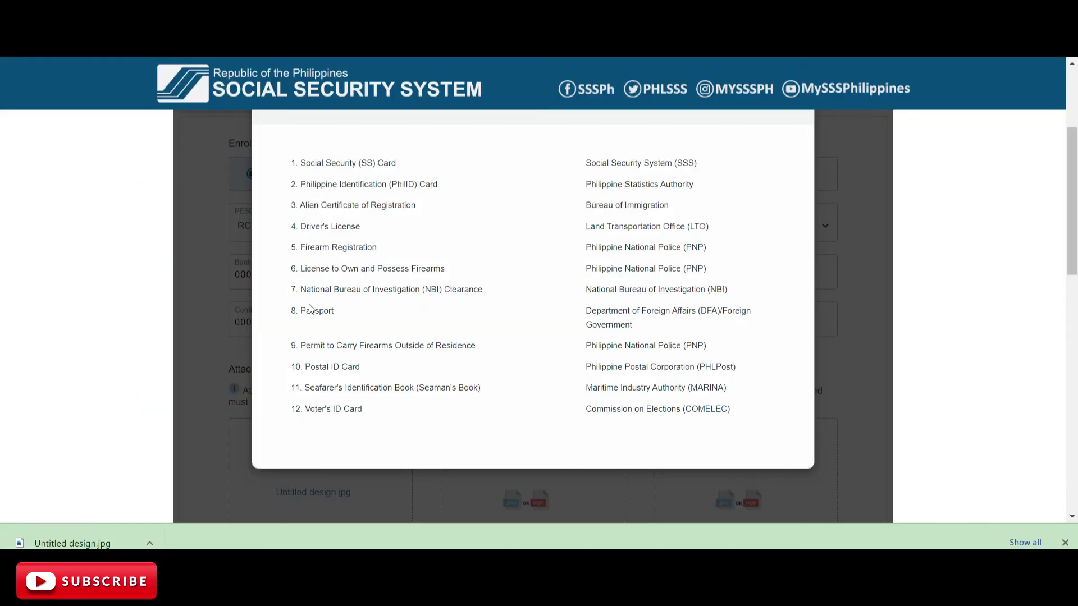
pyautogui.moveTo(294, 161); pyautogui.dragTo(730, 461)
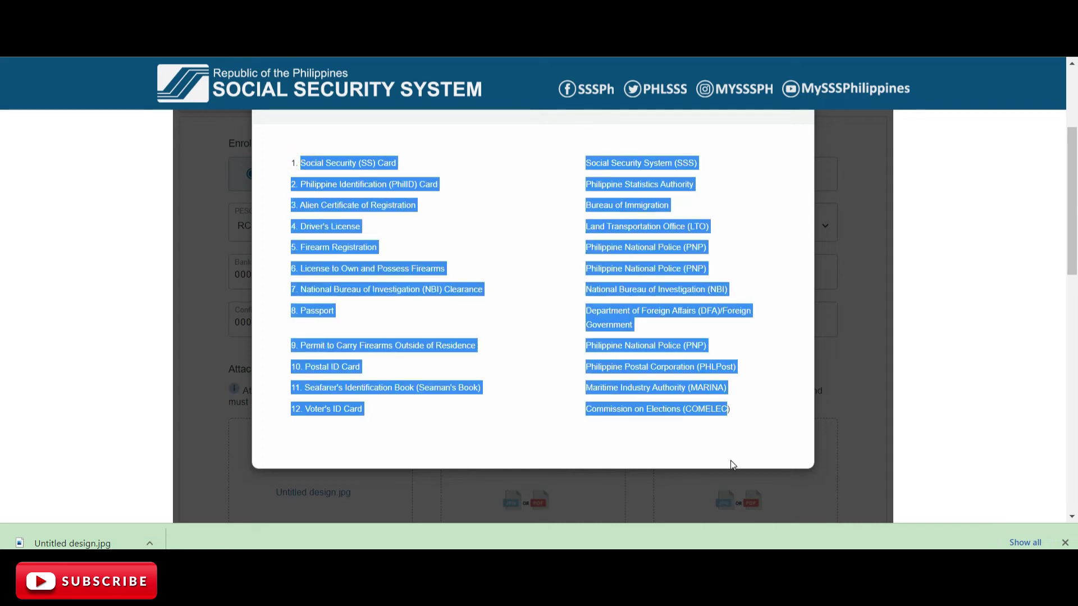
pyautogui.click(730, 433)
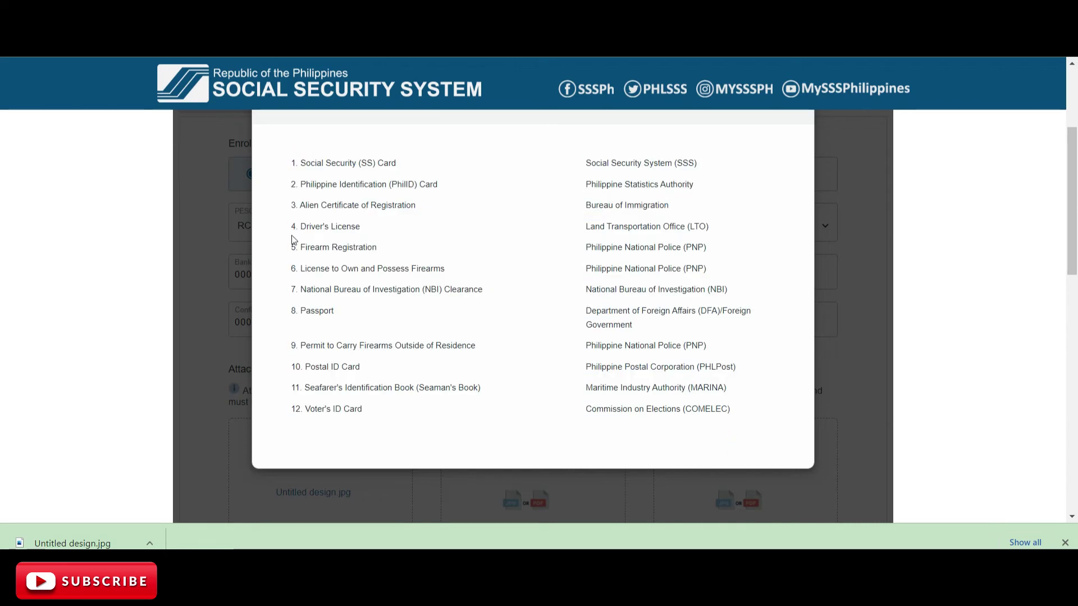
pyautogui.scroll(5, 229, 231)
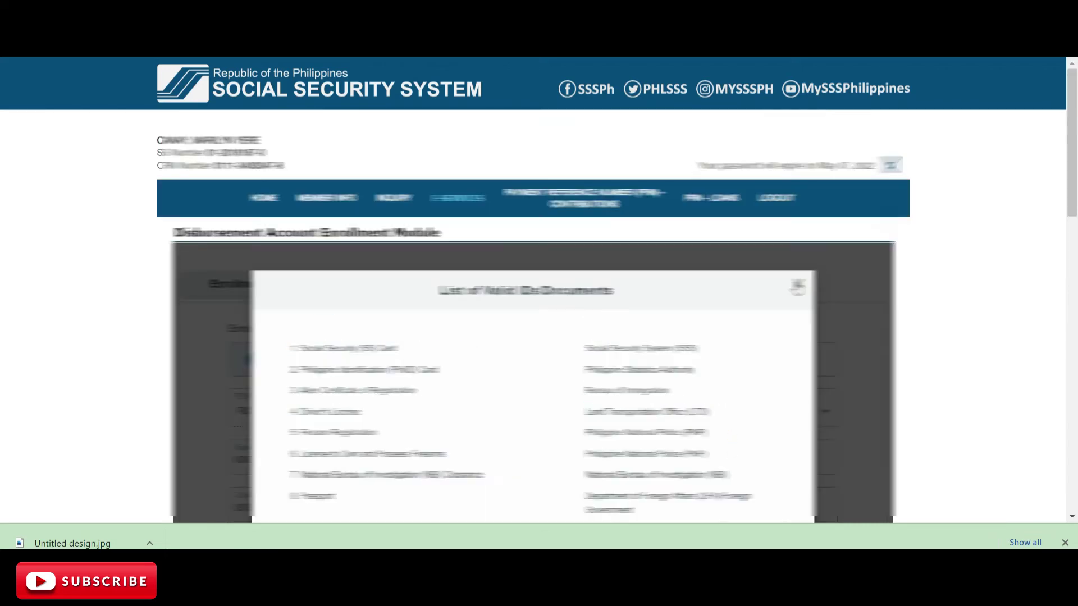
pyautogui.click(794, 284)
# Attach IMG_6837.JPG as the ID/Document and IMG_0315.JPG as the Selfie Photo for proof of identification
pyautogui.scroll(-5, 718, 286)
pyautogui.scroll(-3, 618, 296)
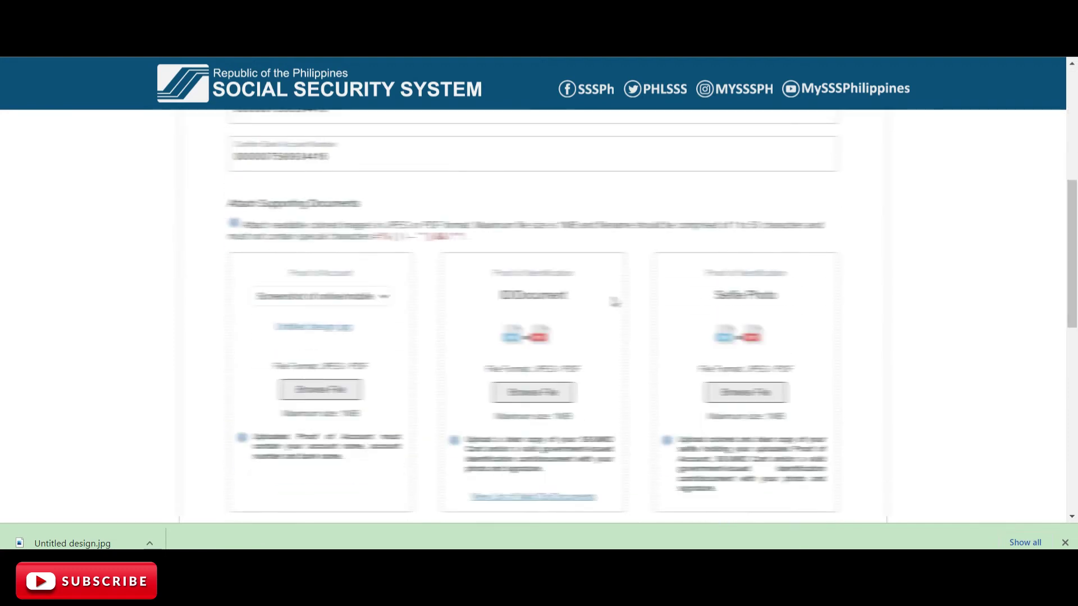
pyautogui.scroll(-1, 612, 315)
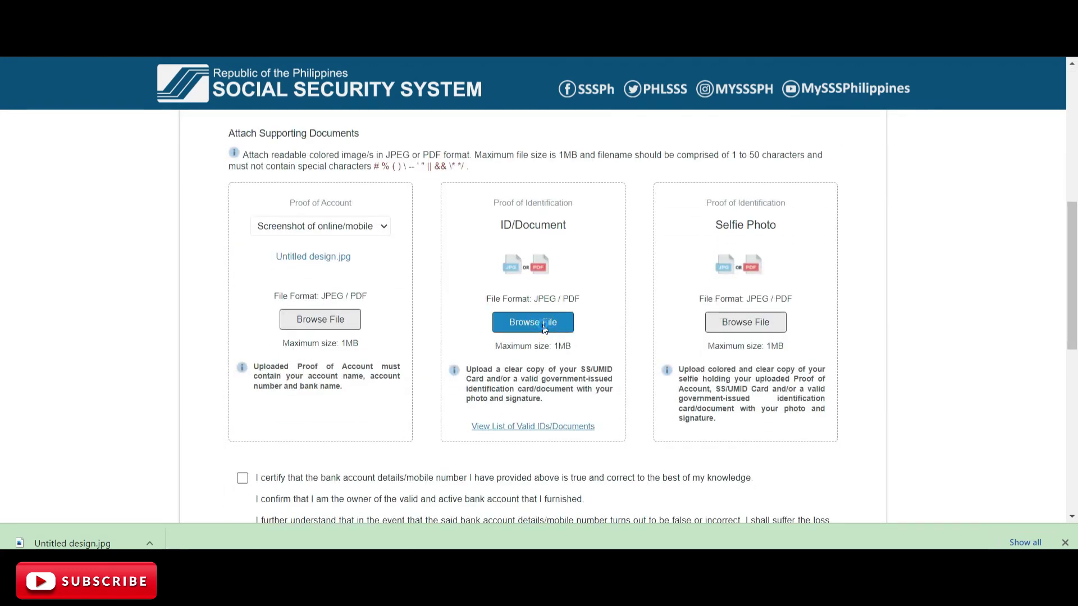
pyautogui.click(533, 322)
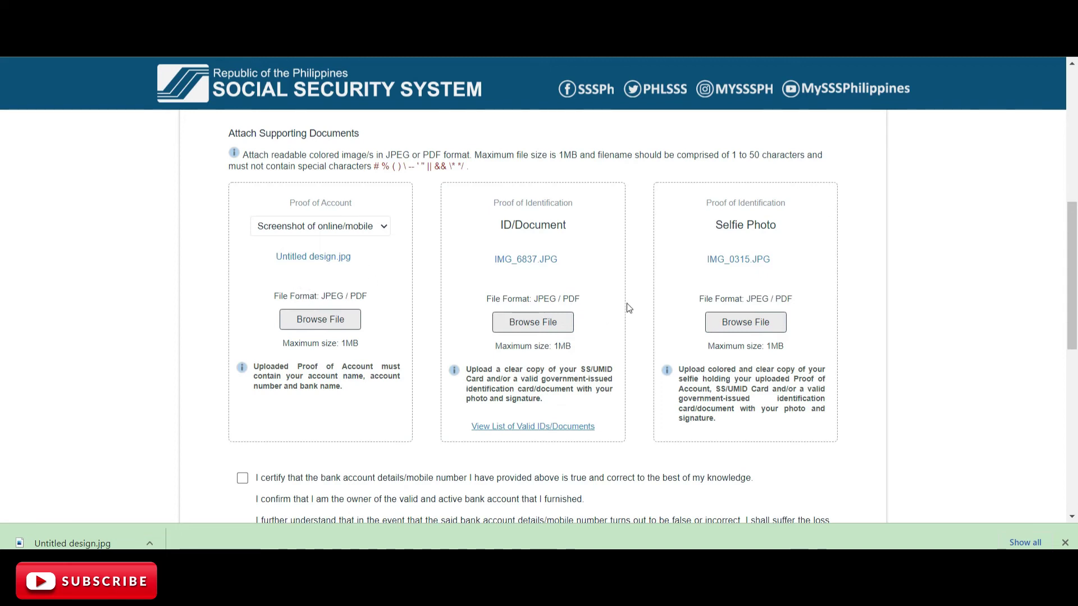
pyautogui.scroll(-1, 629, 307)
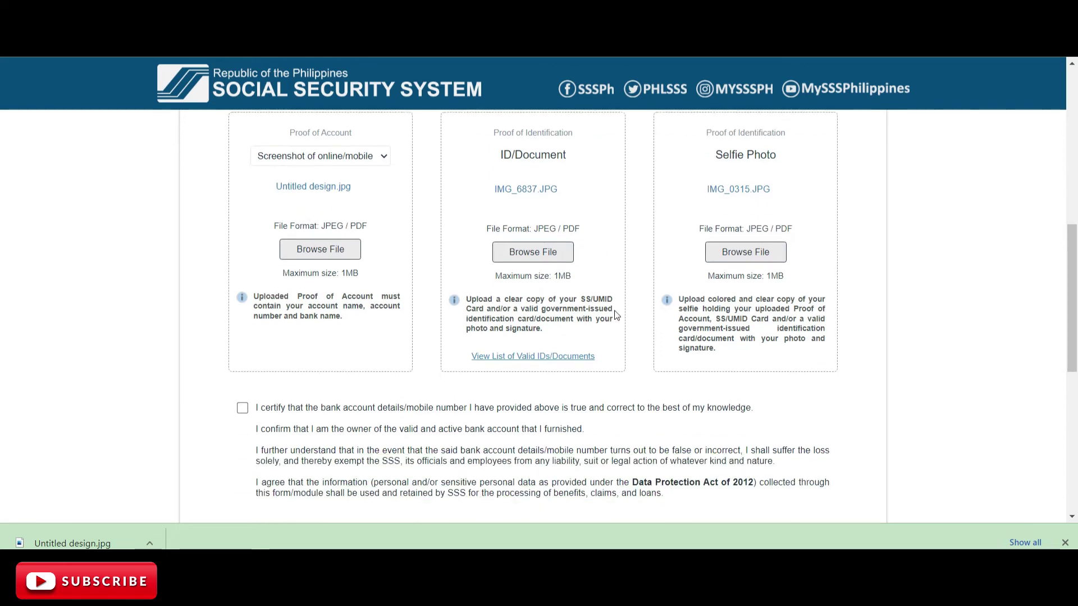
# Certify that the provided bank account details are true and correct, and try to submit the enrollment
pyautogui.scroll(-1, 432, 393)
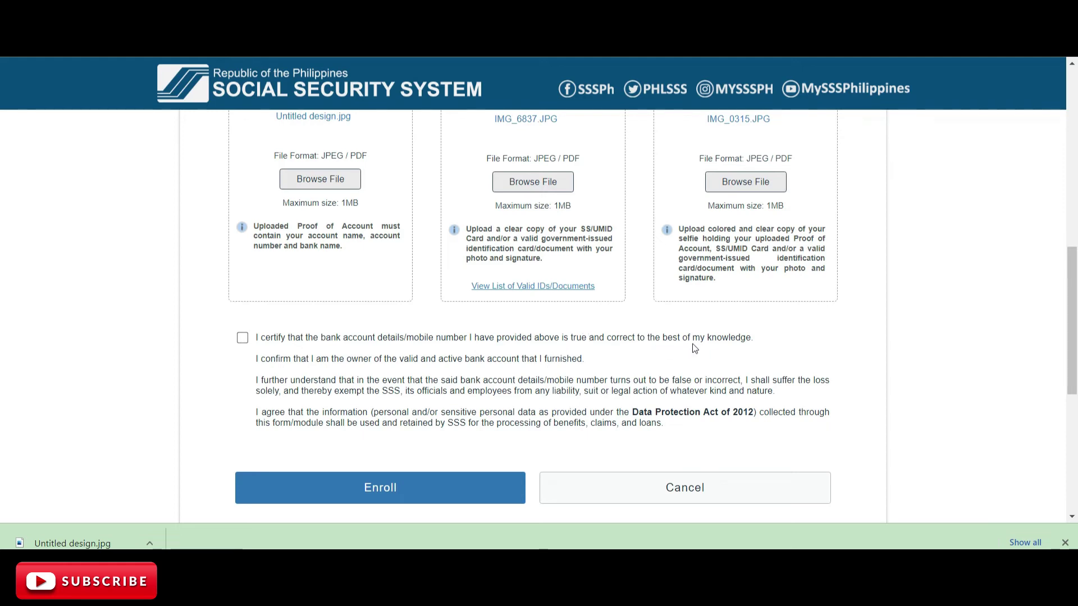
pyautogui.click(243, 339)
pyautogui.scroll(-4, 584, 435)
pyautogui.scroll(4, 534, 443)
pyautogui.scroll(-1, 492, 460)
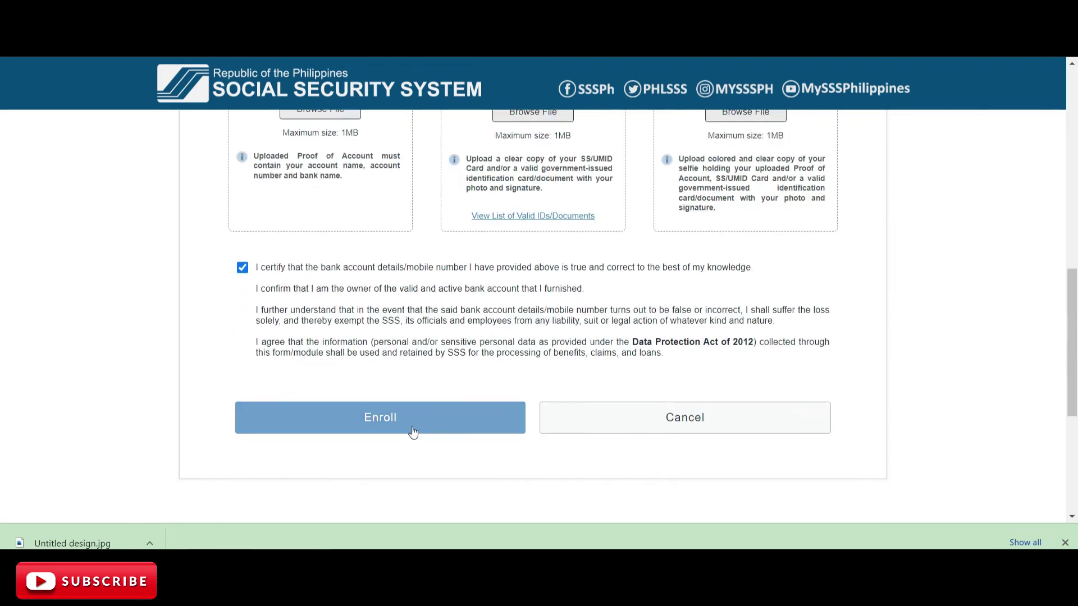
pyautogui.click(415, 422)
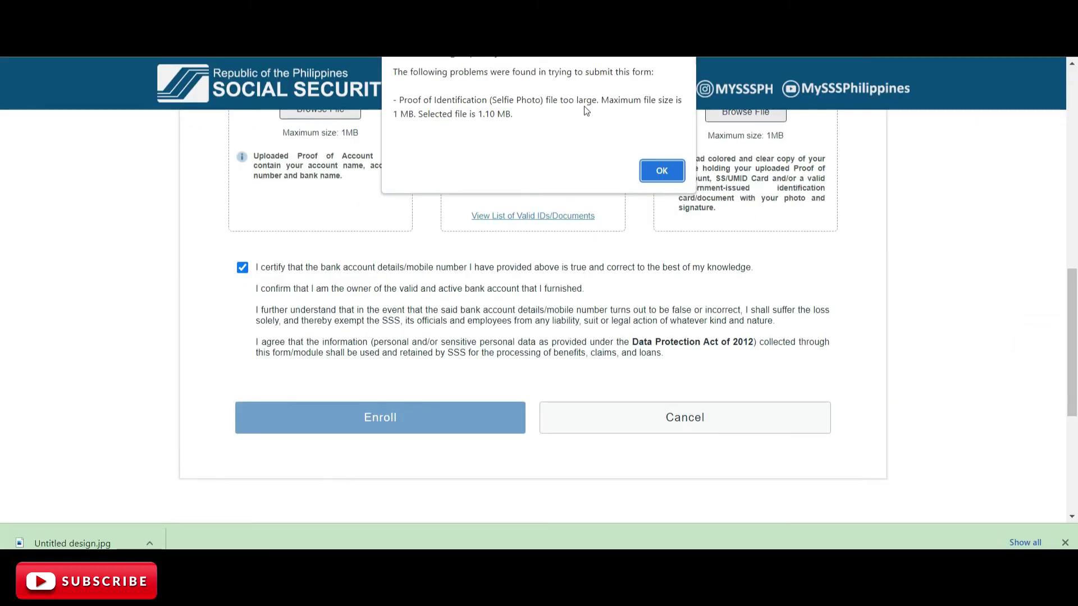
pyautogui.click(661, 171)
# Browse for the Selfie Photo file and open IMG_0315.JPG for editing
pyautogui.scroll(3, 702, 242)
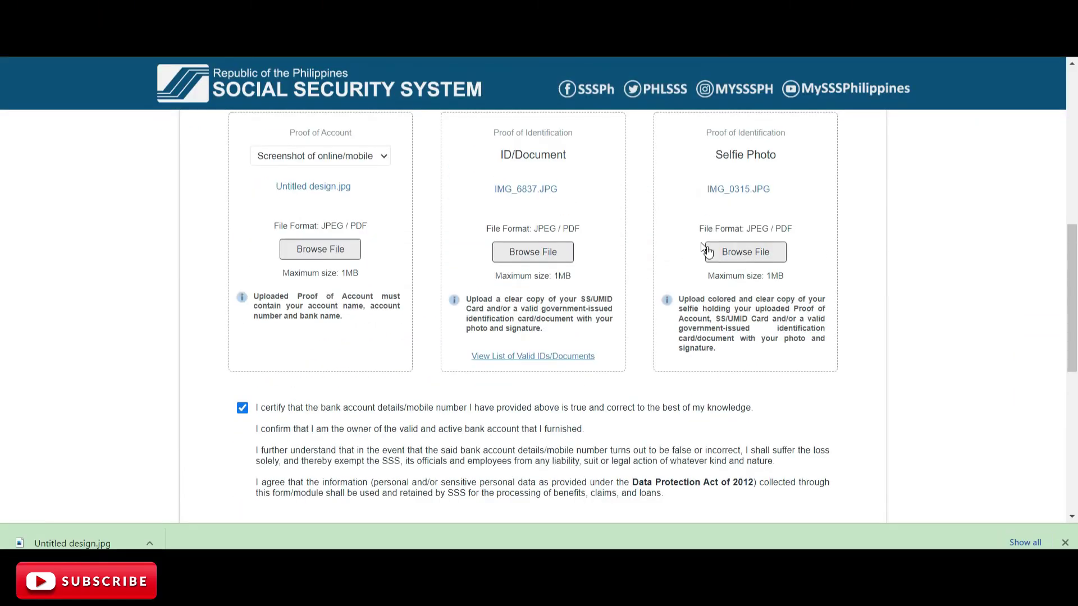
pyautogui.click(771, 253)
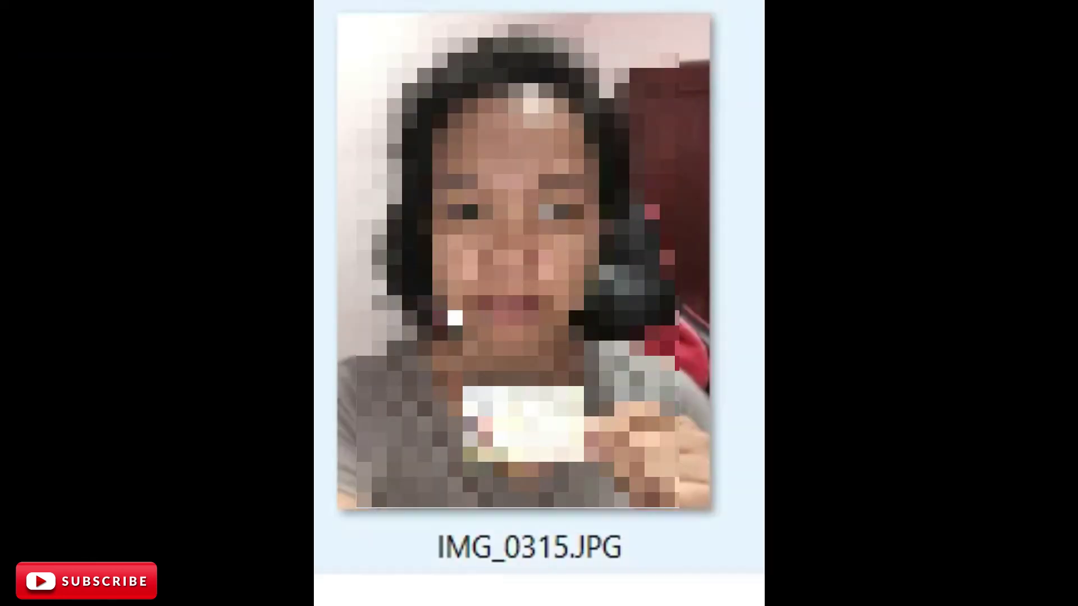
pyautogui.click(486, 280)
pyautogui.rightClick(481, 278)
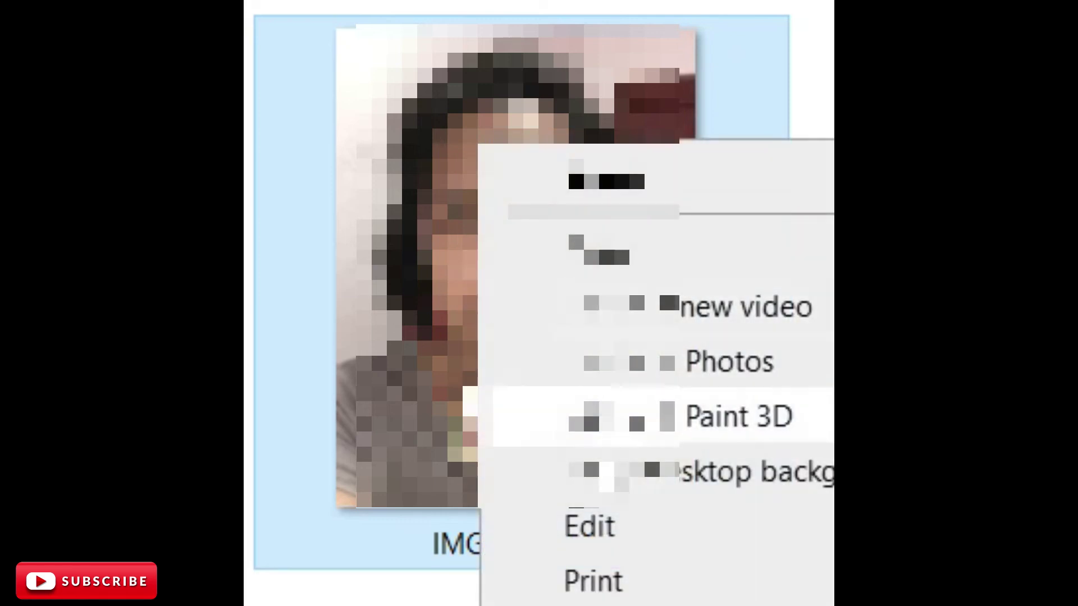
pyautogui.click(590, 525)
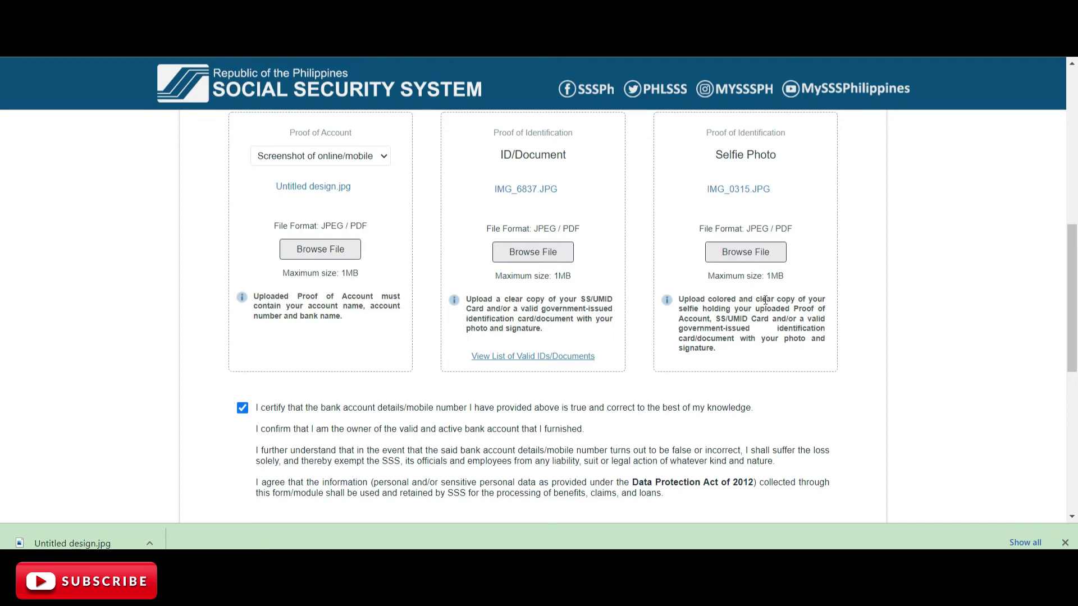
# Retry submitting the enrollment and browse for a replacement Selfie Photo file within the 1 MB limit
pyautogui.scroll(-4, 765, 301)
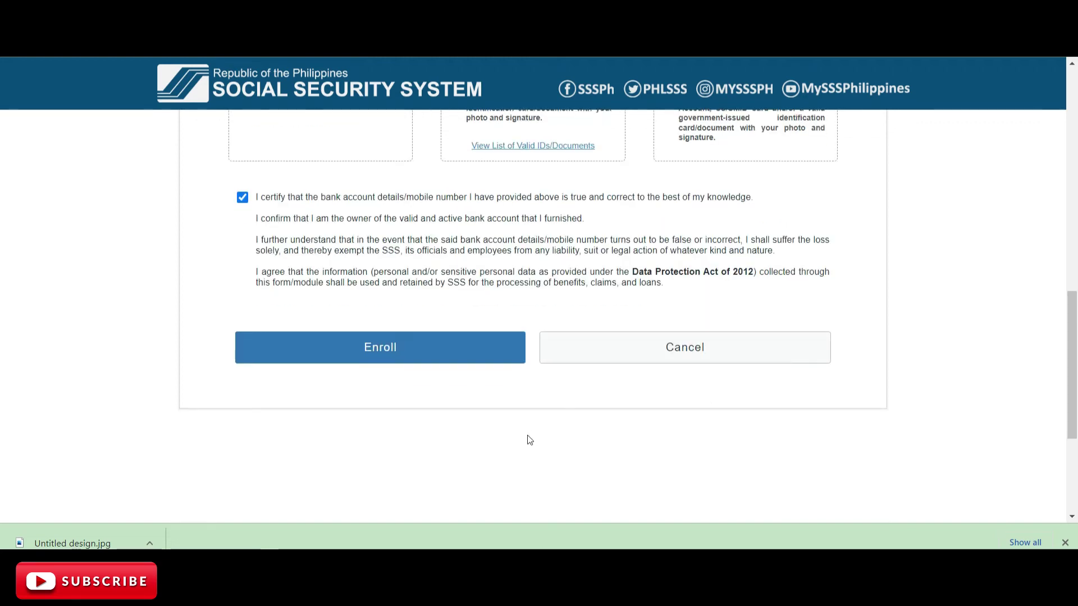
pyautogui.click(385, 348)
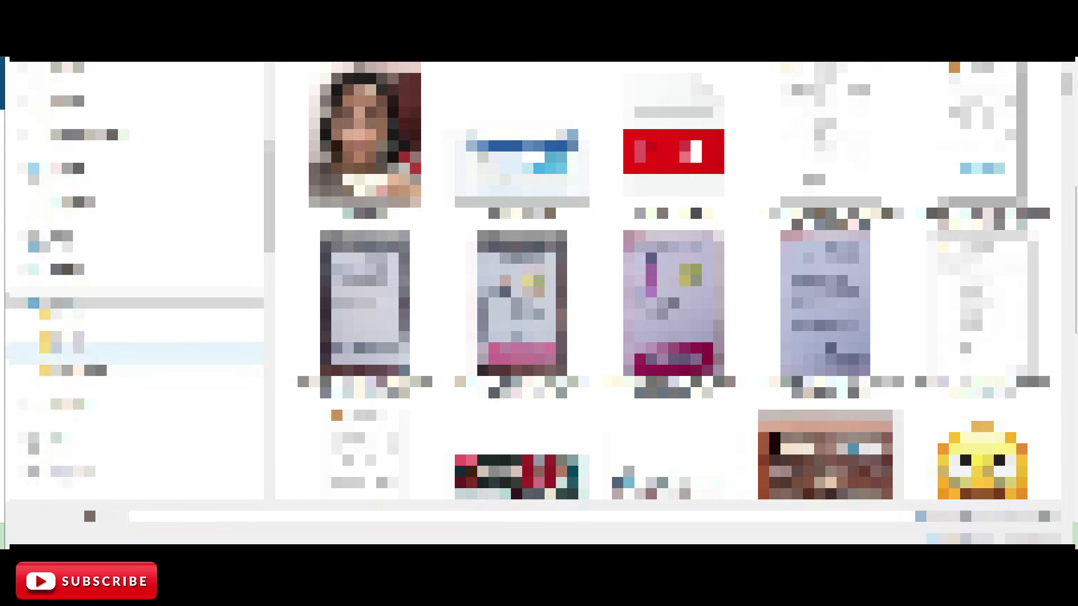
pyautogui.scroll(-3, 135, 387)
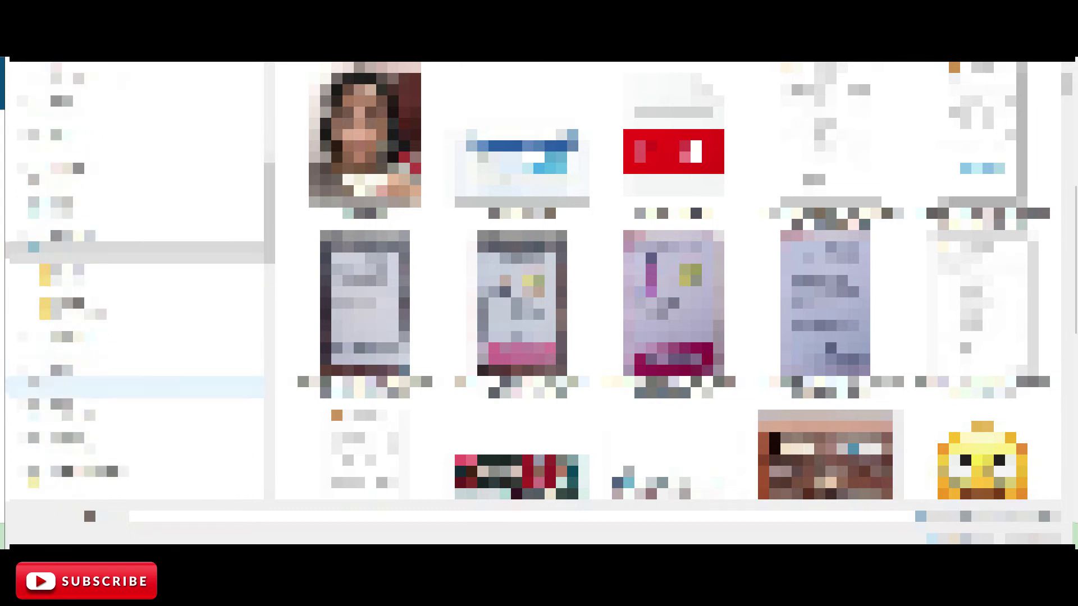
pyautogui.scroll(-1, 135, 320)
pyautogui.click(28, 321)
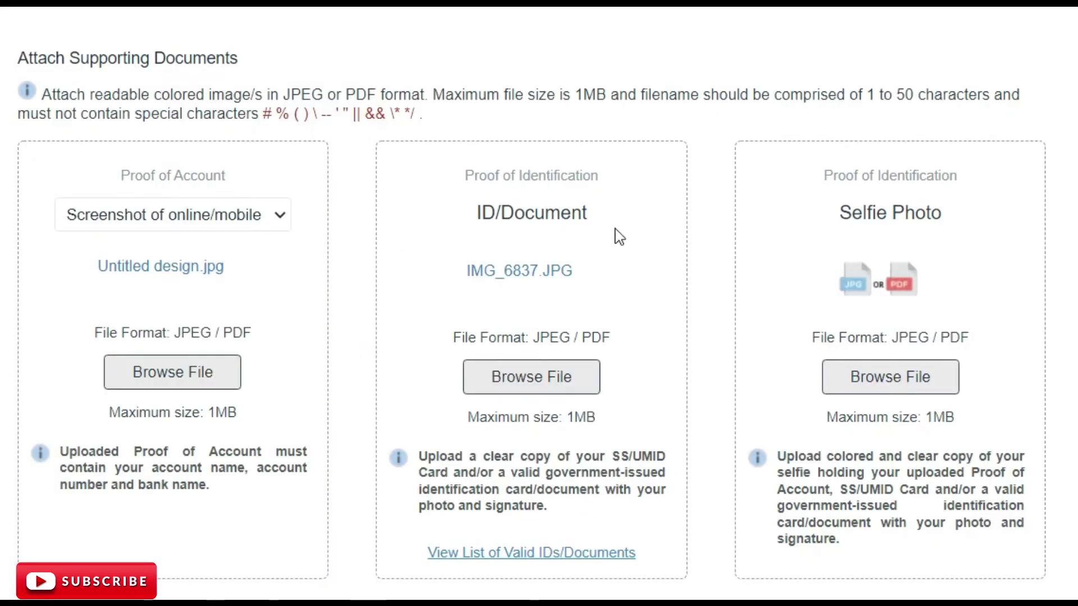
pyautogui.click(876, 376)
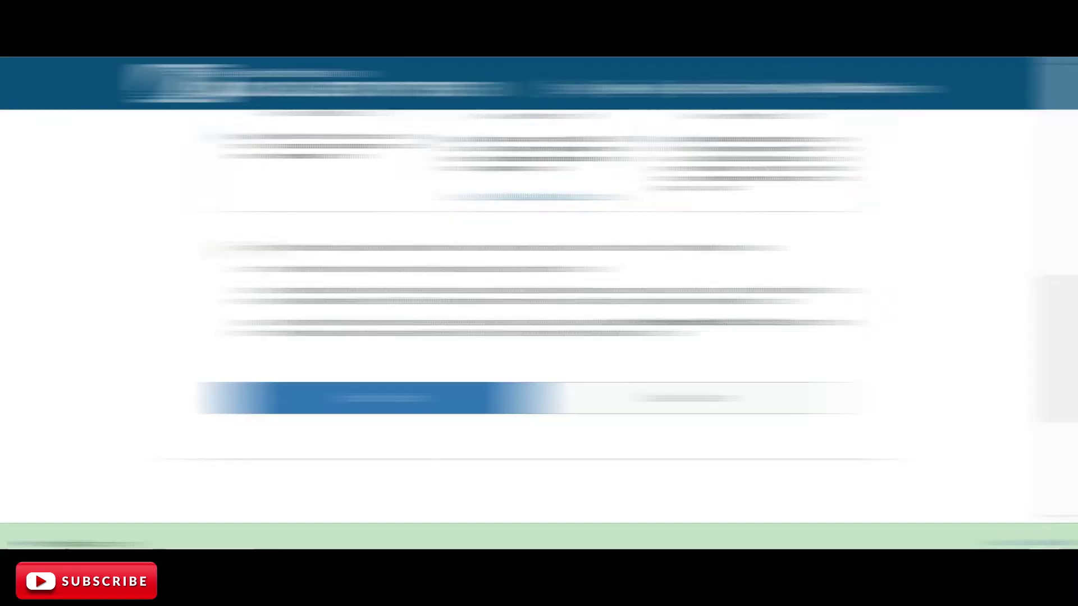
# Submit the enrollment, confirming that the bank account number is sent to SSS, and view the disbursement accounts
pyautogui.click(397, 397)
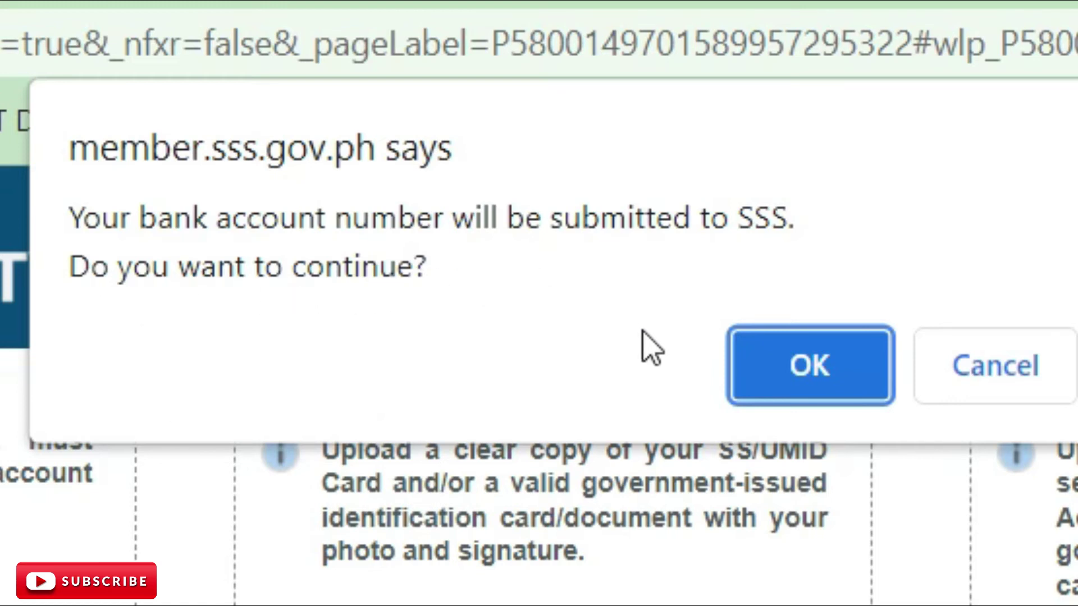
pyautogui.click(761, 376)
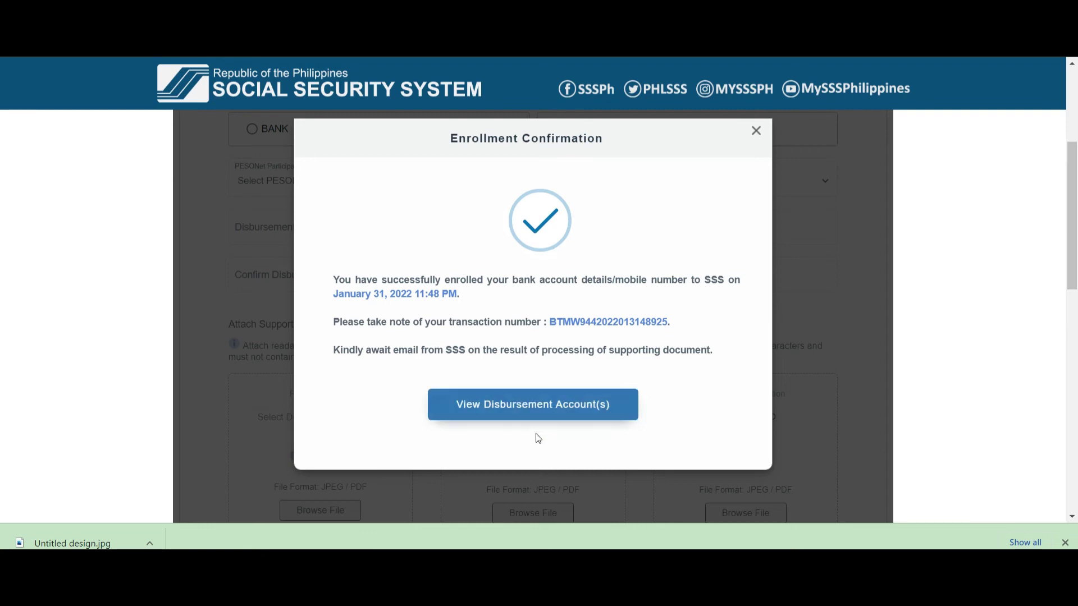
pyautogui.click(535, 410)
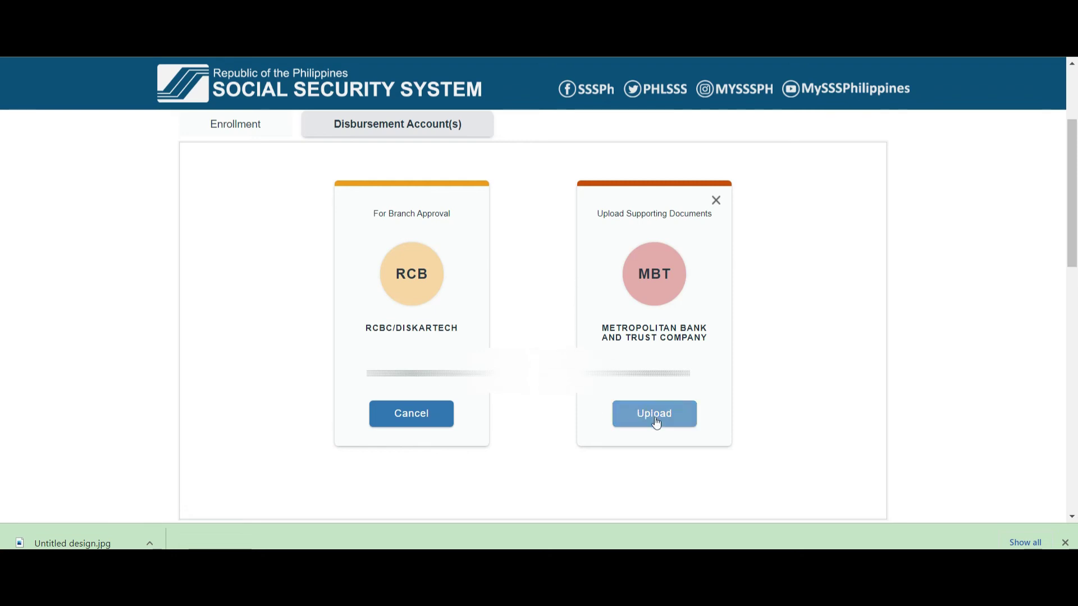
pyautogui.click(782, 400)
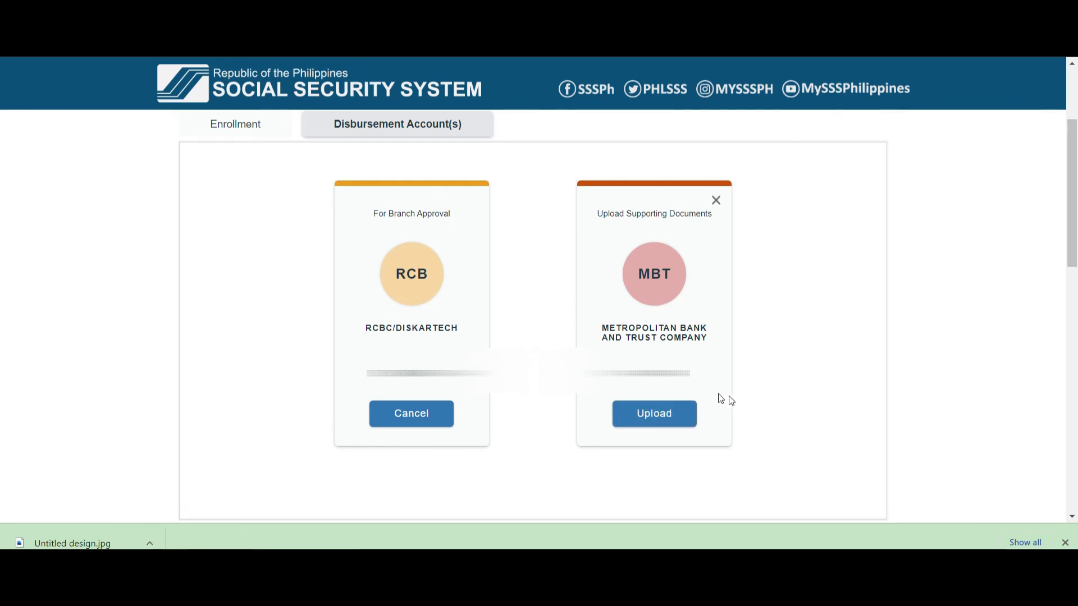